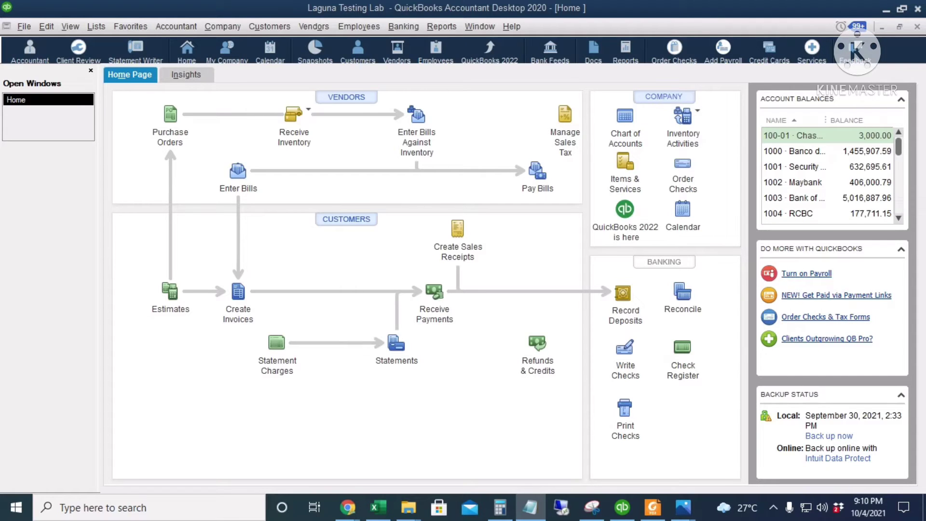
# Leave the EWT.PNG rate table and bring the Laguna Testing Lab QuickBooks Home page to the front.
pyautogui.moveTo(683, 505)
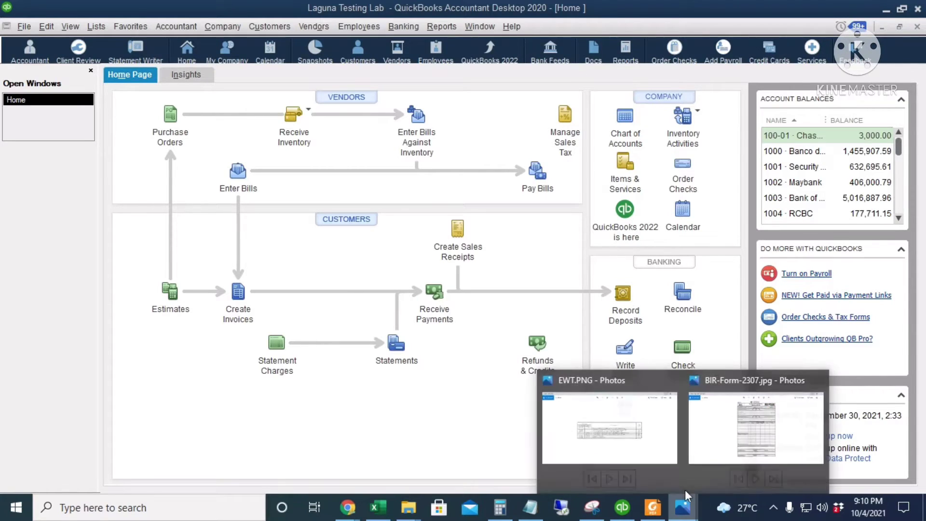
pyautogui.click(611, 408)
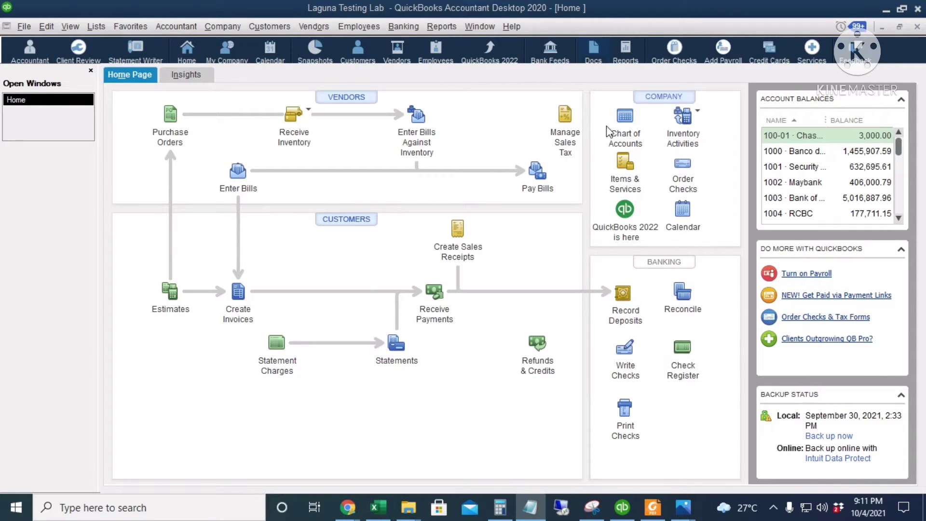
# Look up account 4015 Expanded Witholding Tax Payable in the Chart of Accounts, then go back Home.
pyautogui.click(625, 118)
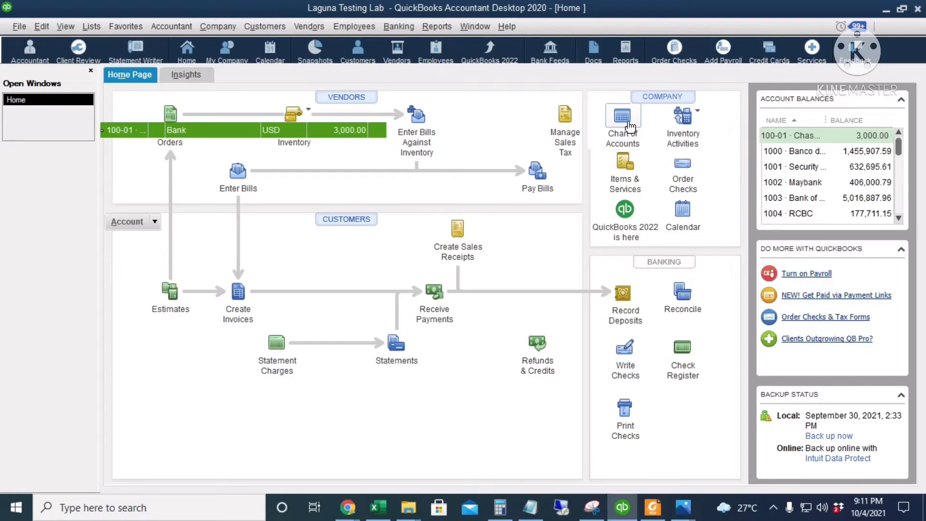
pyautogui.scroll(-9, 312, 283)
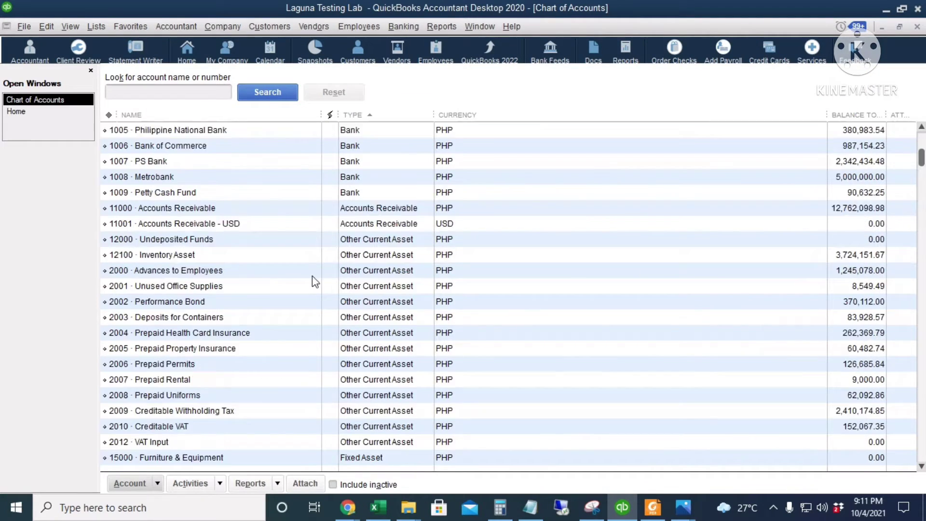
pyautogui.scroll(-12, 322, 357)
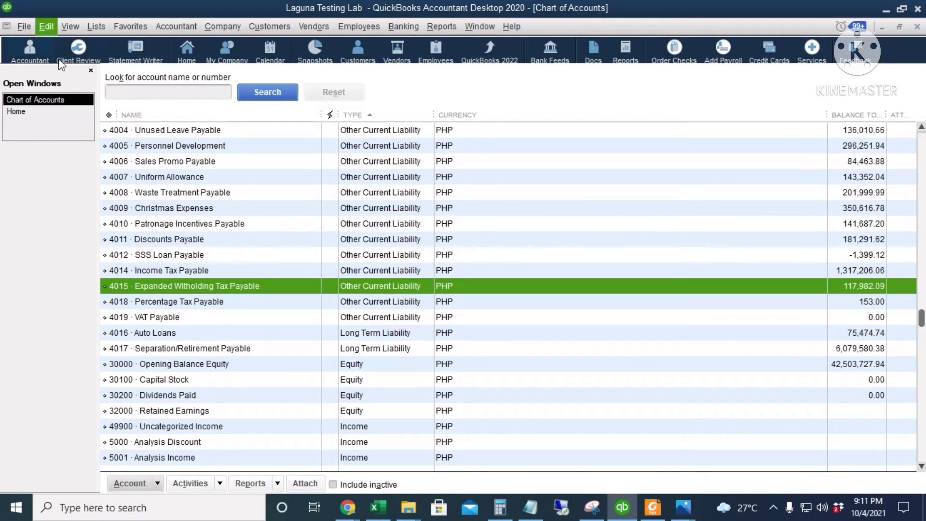
pyautogui.click(24, 112)
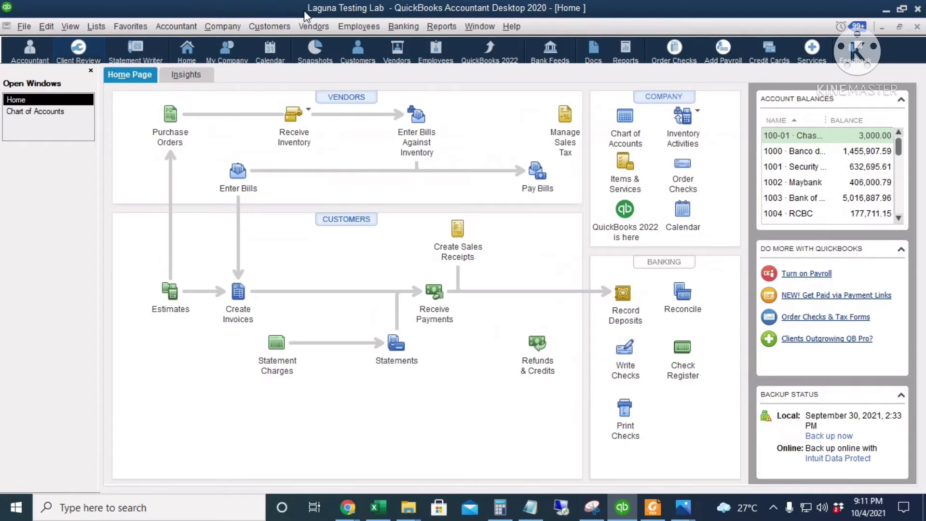
# Start a new bill for vendor Anderson Law Office dated 10/11/2021.
pyautogui.click(236, 172)
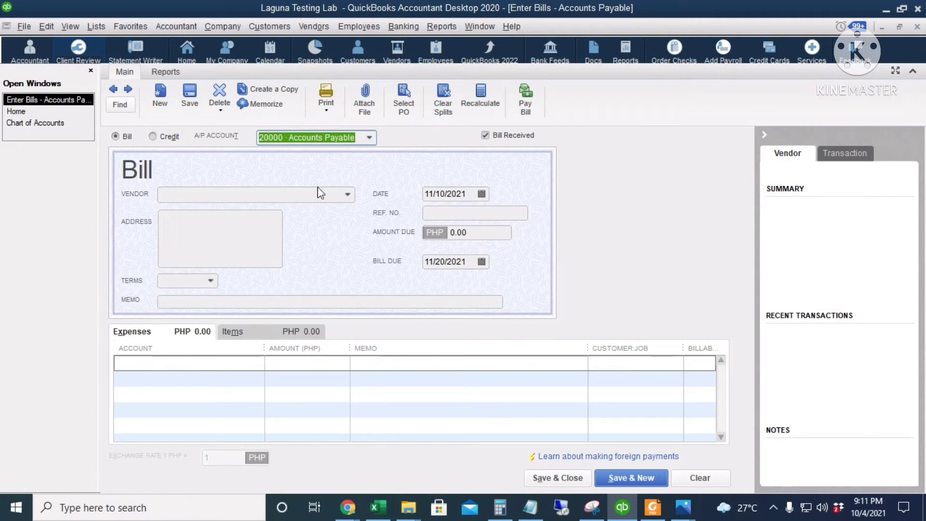
pyautogui.click(321, 194)
pyautogui.write('ande')
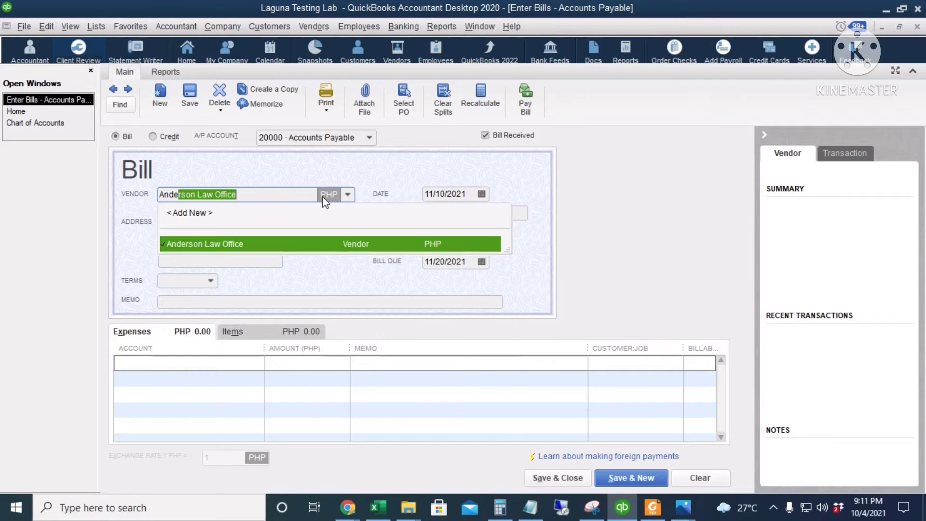
pyautogui.press('Tab')
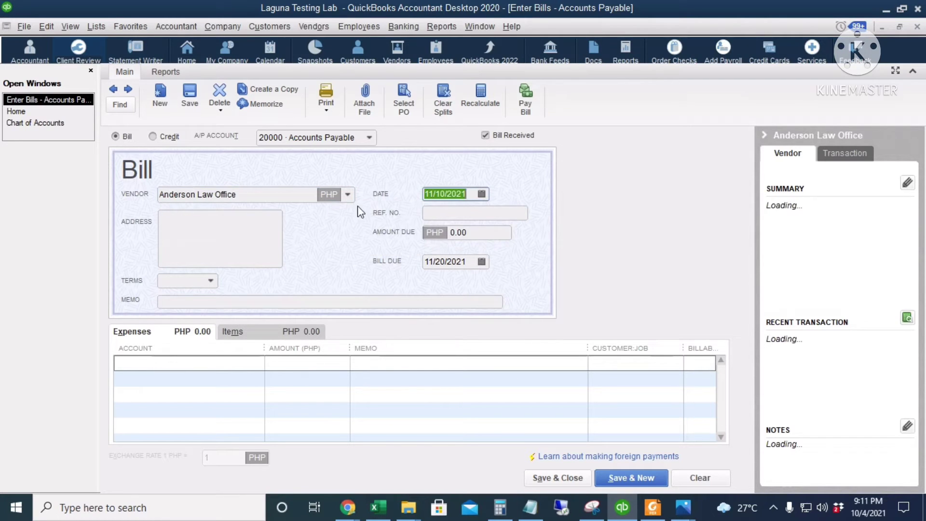
pyautogui.click(481, 194)
pyautogui.click(438, 216)
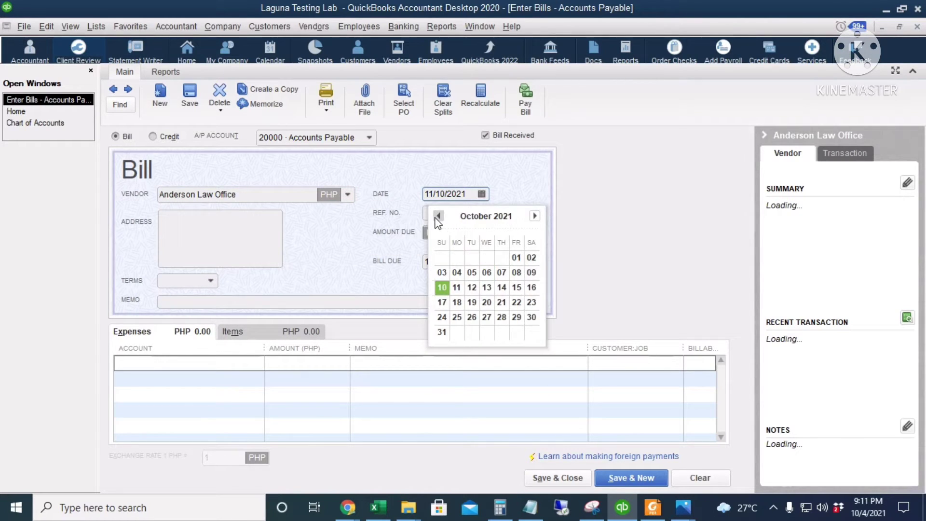
pyautogui.click(456, 288)
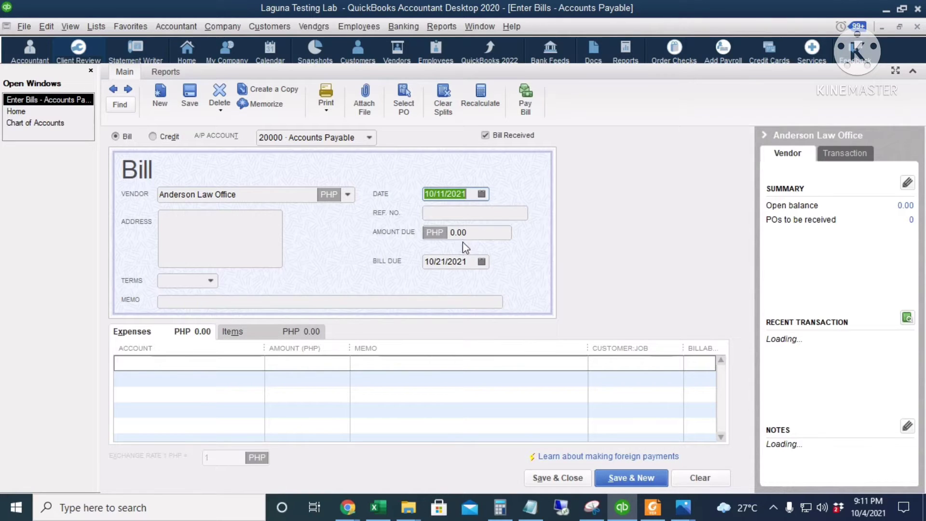
pyautogui.click(448, 216)
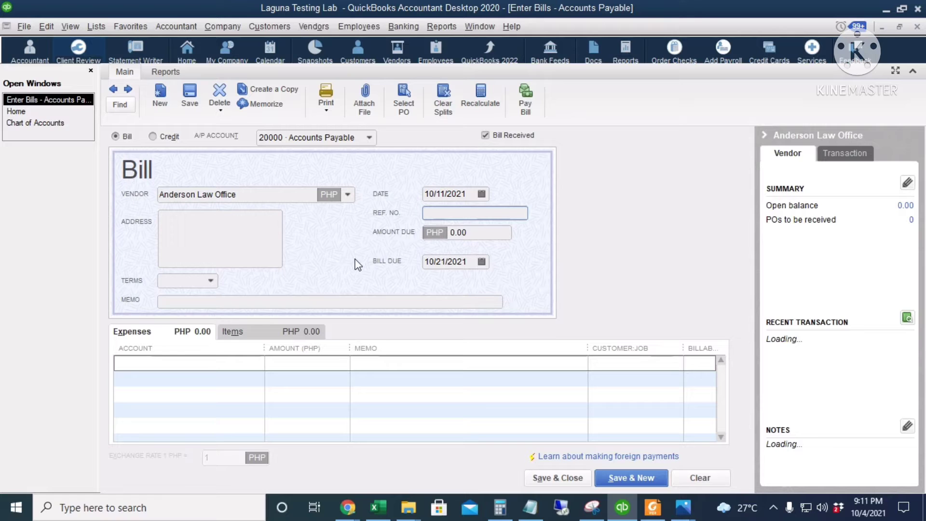
# Add an expense line for 6033 Professional/Mgt. Fees of 100,000.00.
pyautogui.click(178, 364)
pyautogui.write('leg')
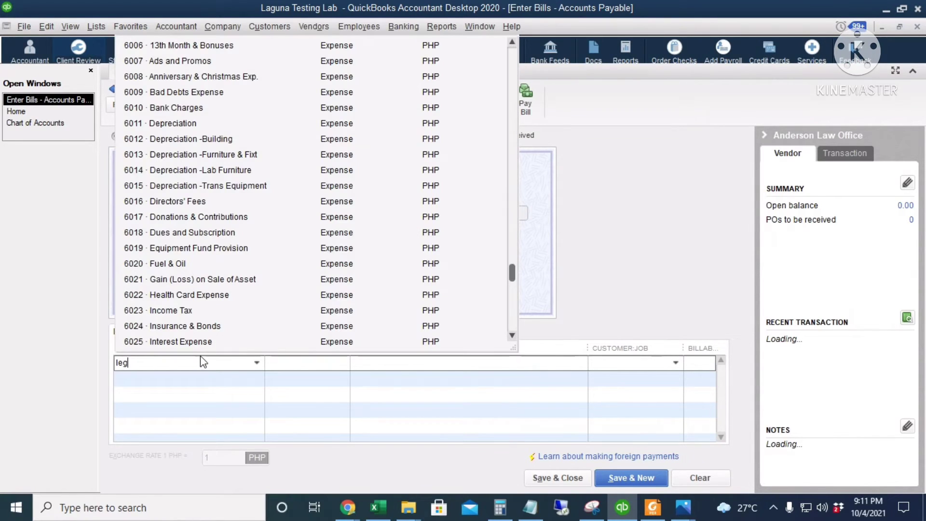
pyautogui.press('BackSpace')
pyautogui.press('BackSpace')
pyautogui.press('BackSpace')
pyautogui.write('pro')
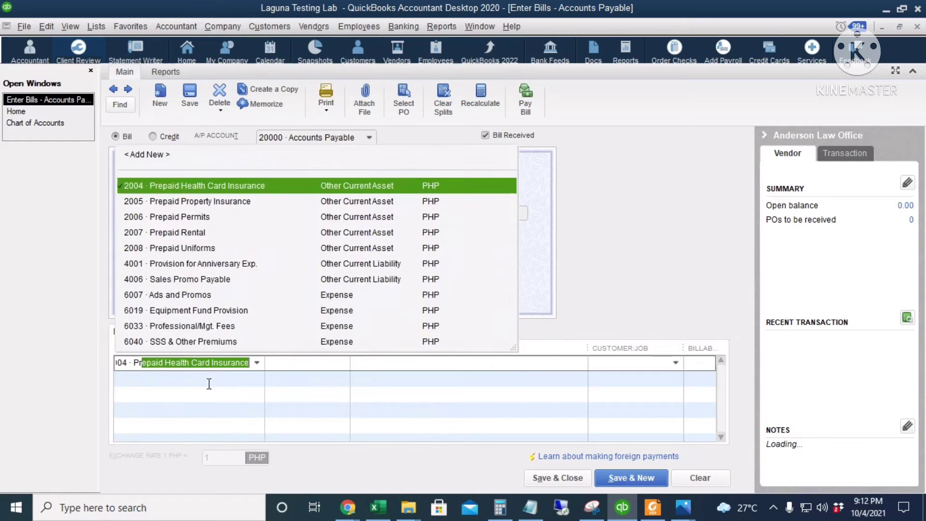
pyautogui.press('Tab')
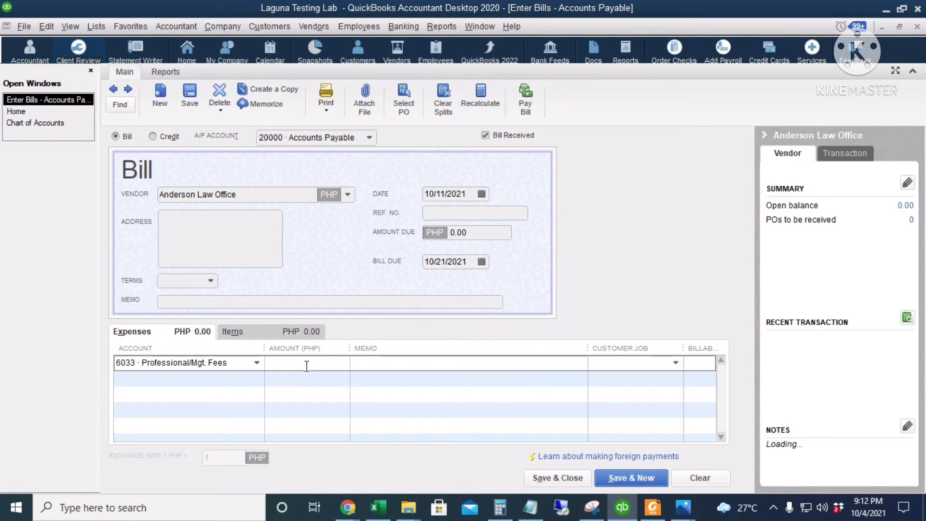
pyautogui.write('100000')
pyautogui.press('Tab')
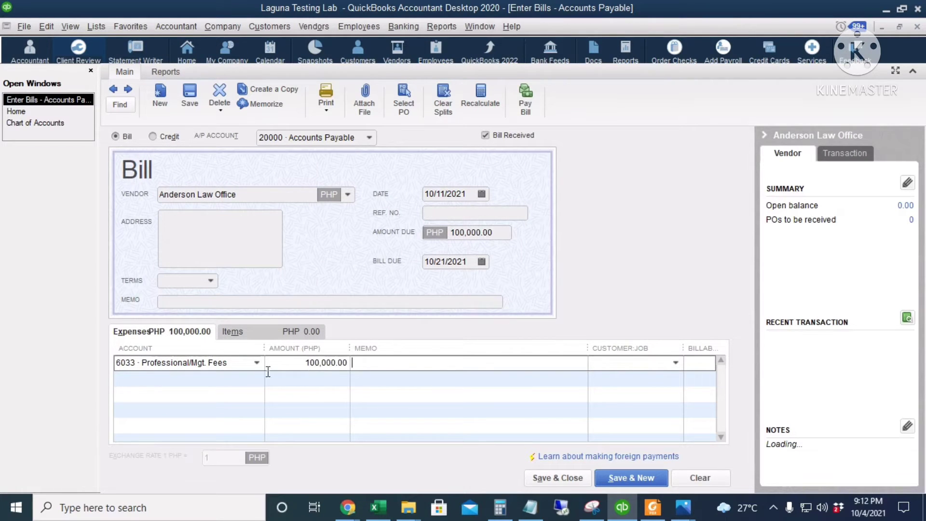
# Add a second expense line for 2012 VAT Input of 12,000.00.
pyautogui.click(214, 380)
pyautogui.write('input')
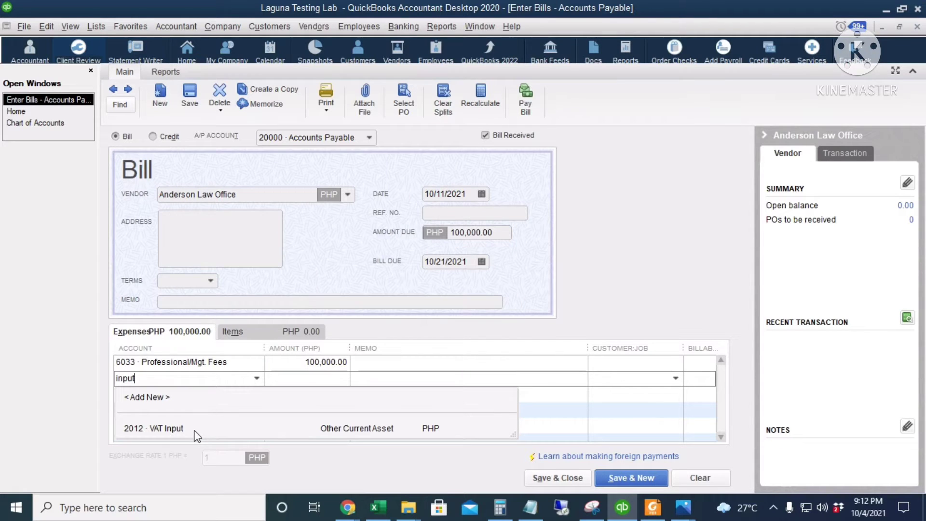
pyautogui.click(198, 428)
pyautogui.click(312, 381)
pyautogui.write('12000')
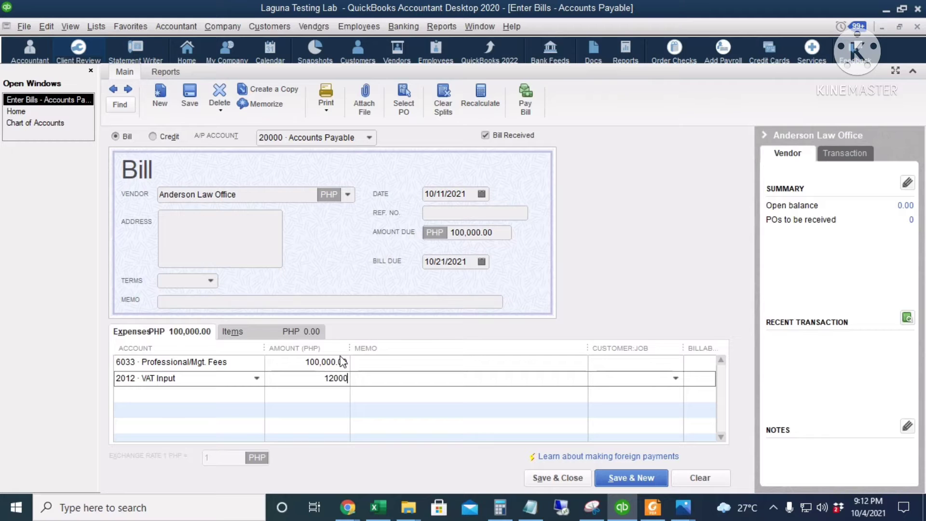
pyautogui.press('Tab')
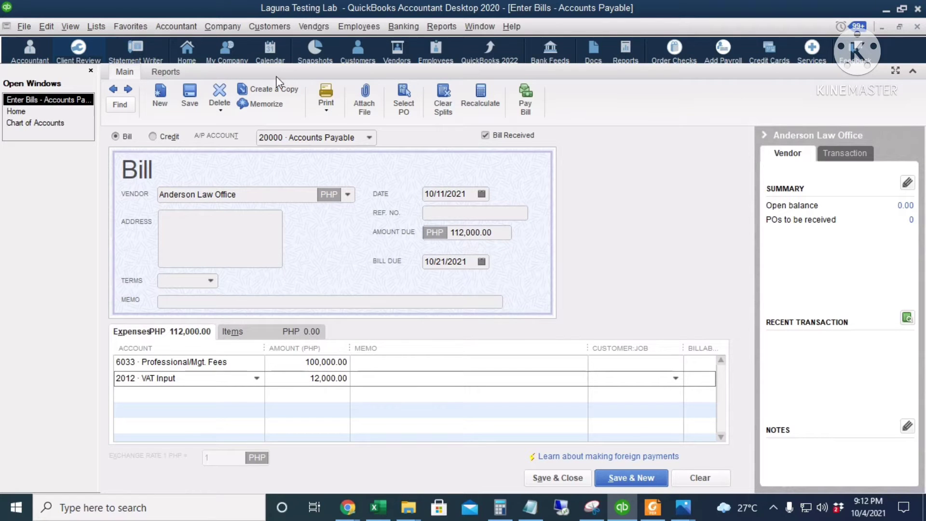
# Save the Anderson Law Office bill and start a general journal entry dated 10/13/2021.
pyautogui.click(542, 478)
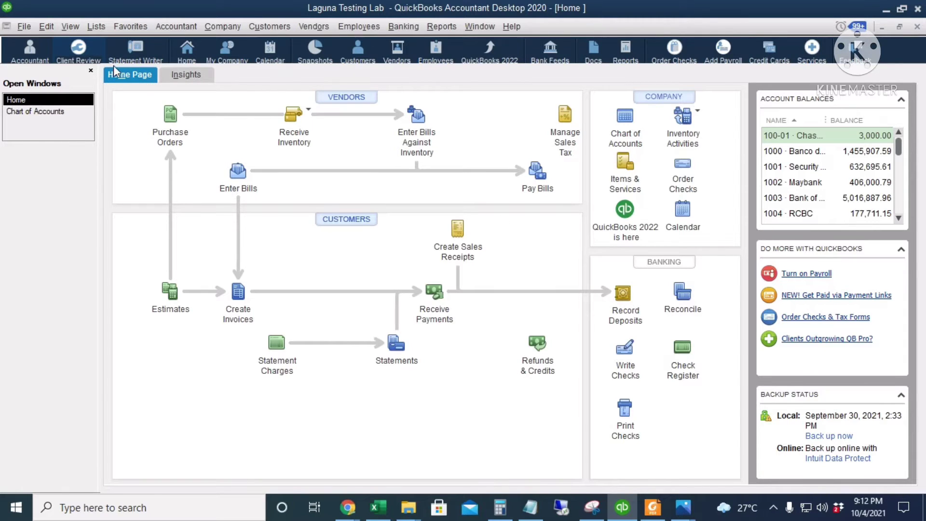
pyautogui.click(217, 26)
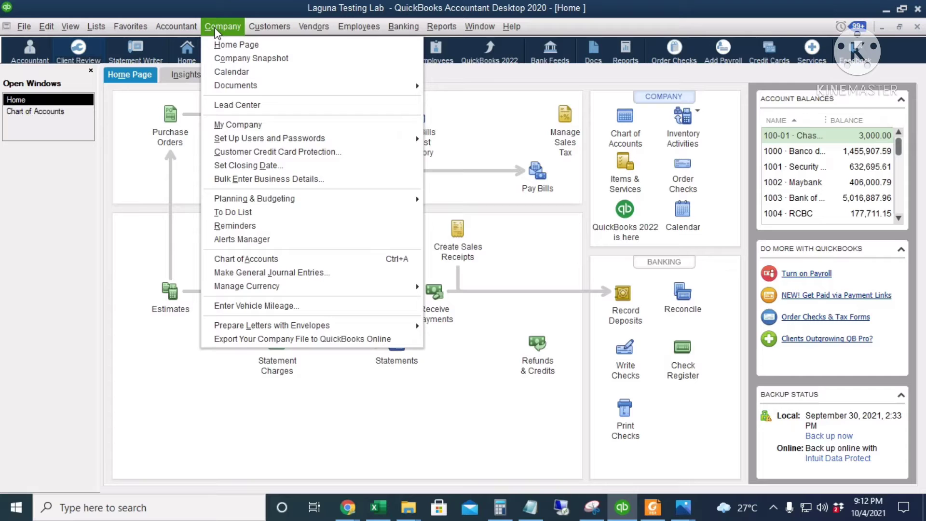
pyautogui.click(291, 273)
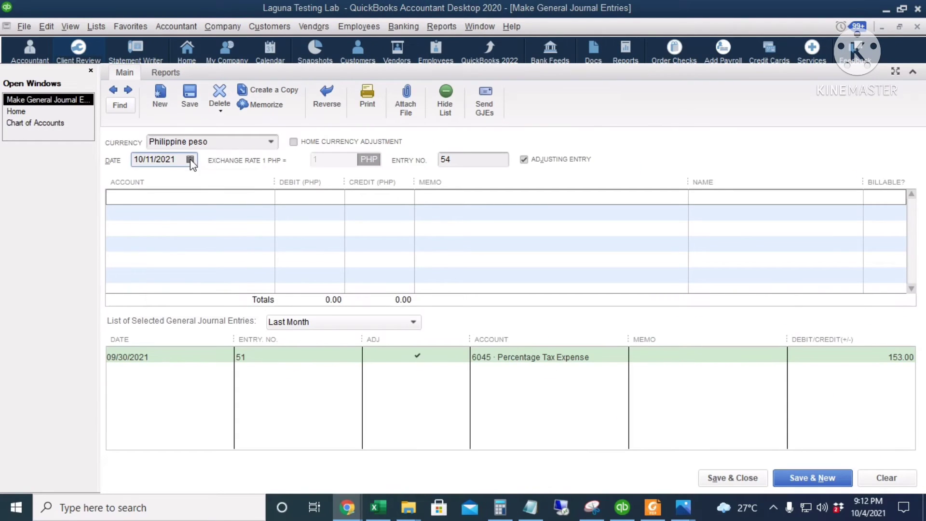
pyautogui.click(190, 159)
pyautogui.click(192, 255)
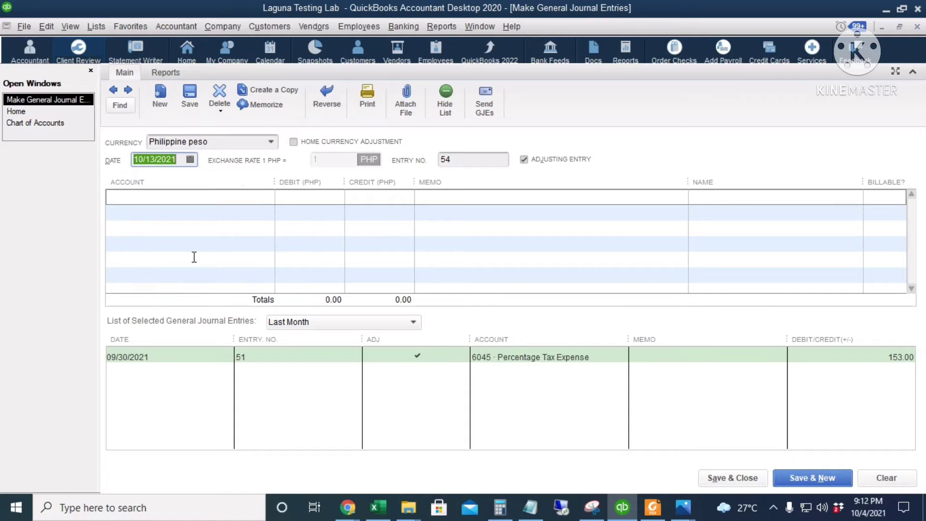
# Debit 20000 Accounts Payable 10,000.00 with Anderson Law Office as the name.
pyautogui.click(188, 198)
pyautogui.write('Accounts Payable')
pyautogui.press('Tab')
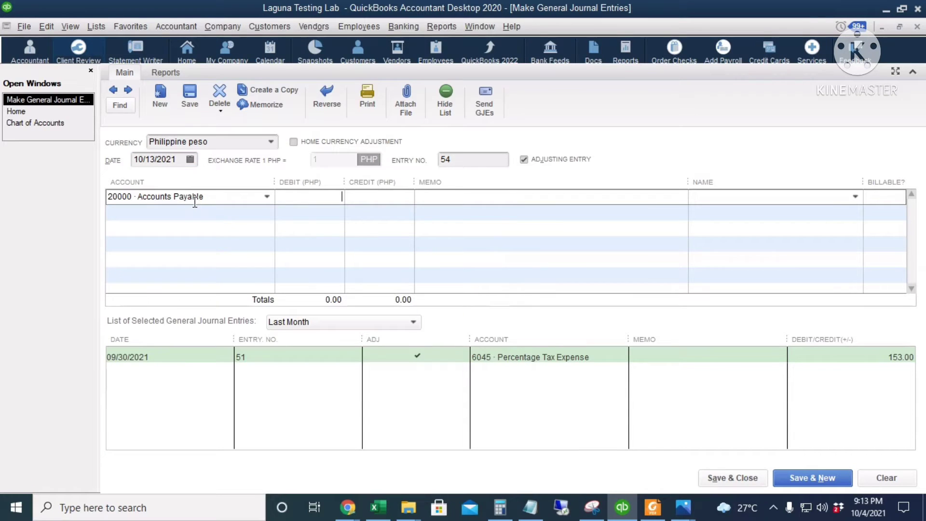
pyautogui.write('10000')
pyautogui.press('Tab')
pyautogui.click(705, 195)
pyautogui.write('Anderson Law Office')
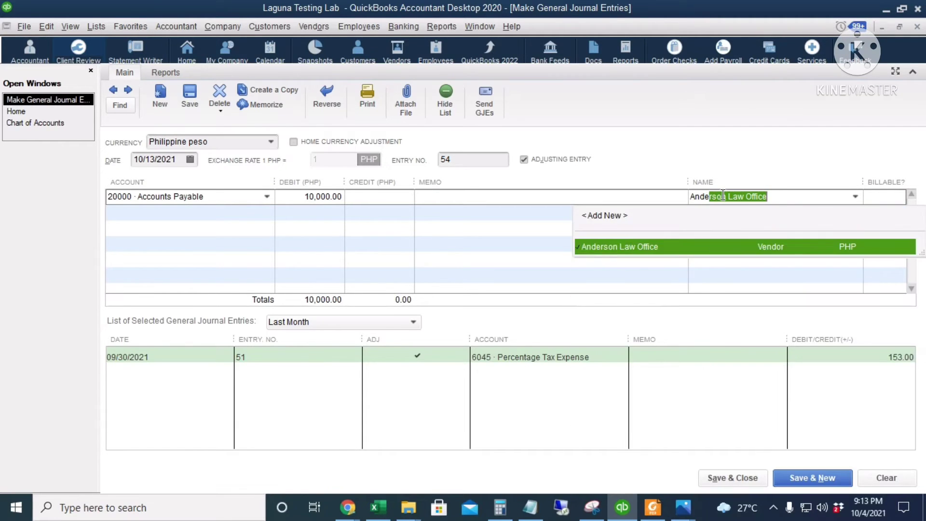
pyautogui.press('Tab')
# Credit Expanded Witholding Tax Payable for Bureau of Internal Revenue and save the entry.
pyautogui.write('Ex')
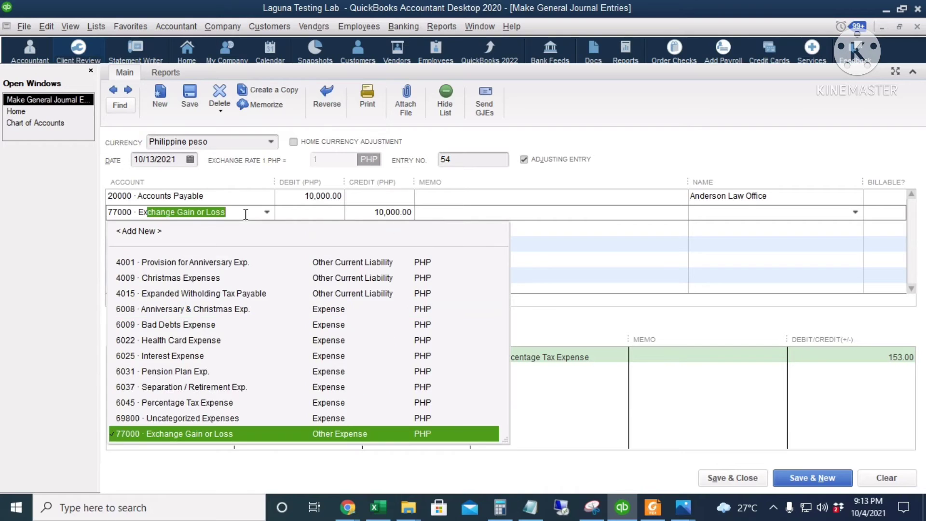
pyautogui.write('pa')
pyautogui.press('Tab')
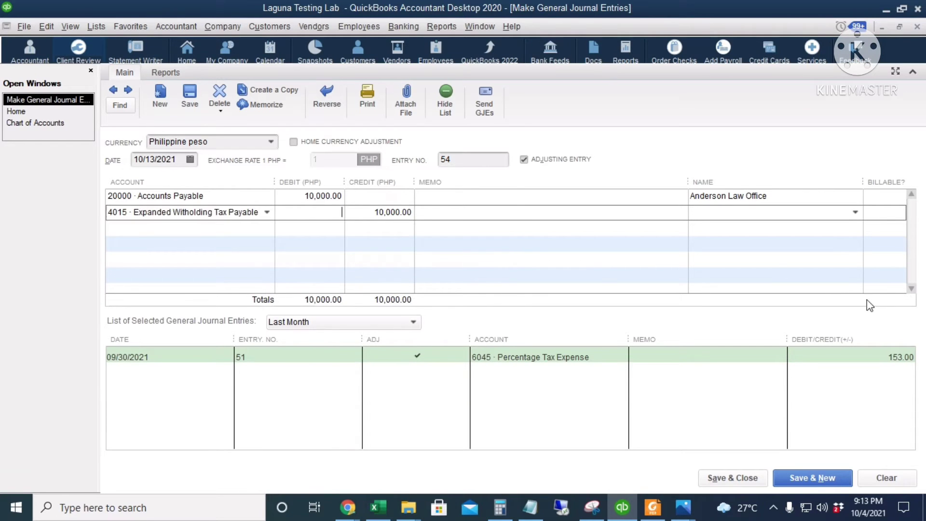
pyautogui.click(729, 214)
pyautogui.write('Bureau of Animal')
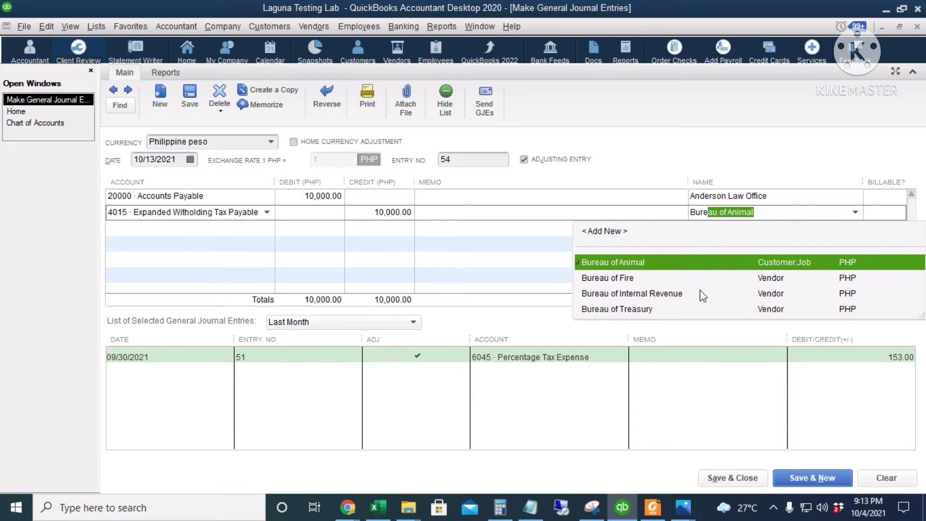
pyautogui.click(700, 293)
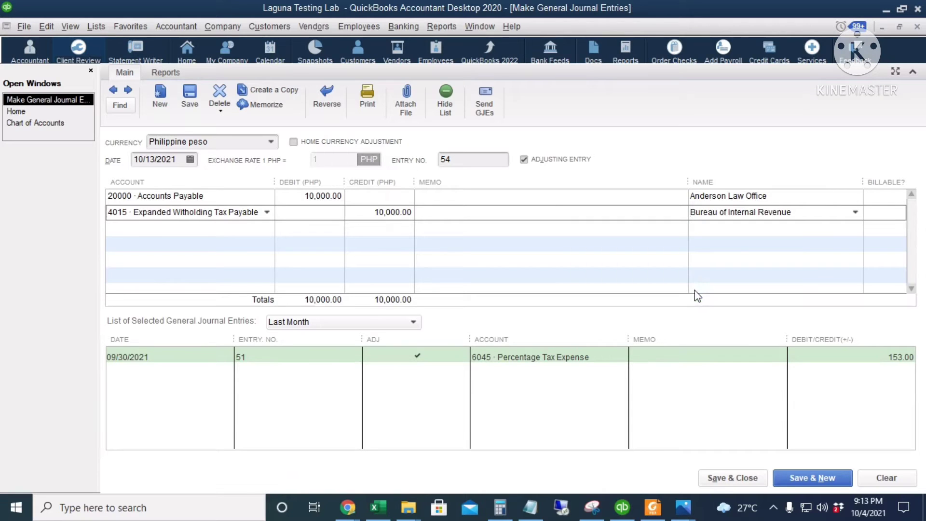
pyautogui.click(736, 478)
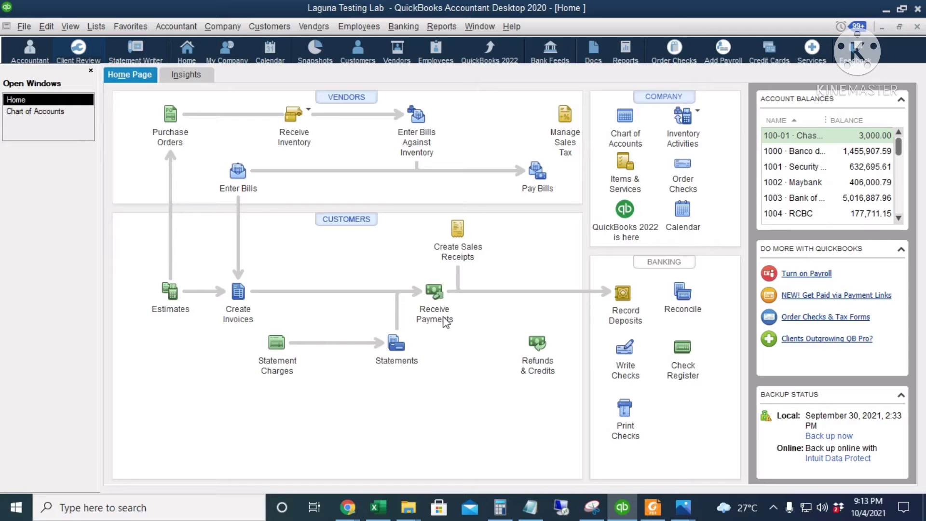
# Open the 4015 QuickReport, widen the Balance and Split columns, and highlight the 10/13/2021 entry.
pyautogui.click(625, 140)
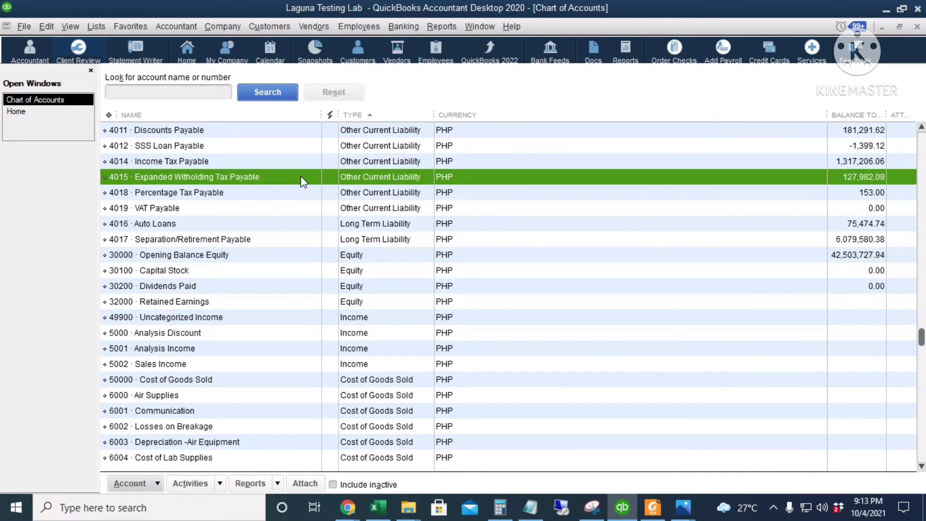
pyautogui.hotkey('ctrl', 'q')
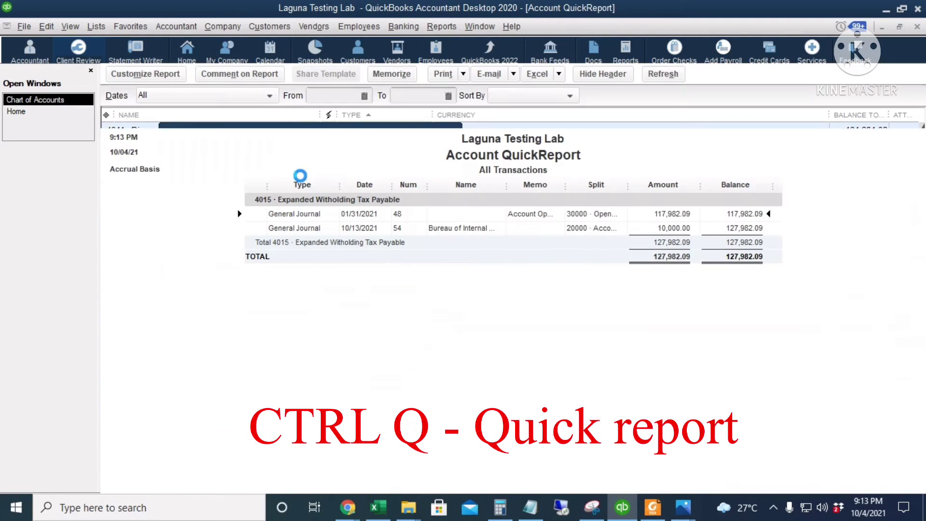
pyautogui.click(593, 327)
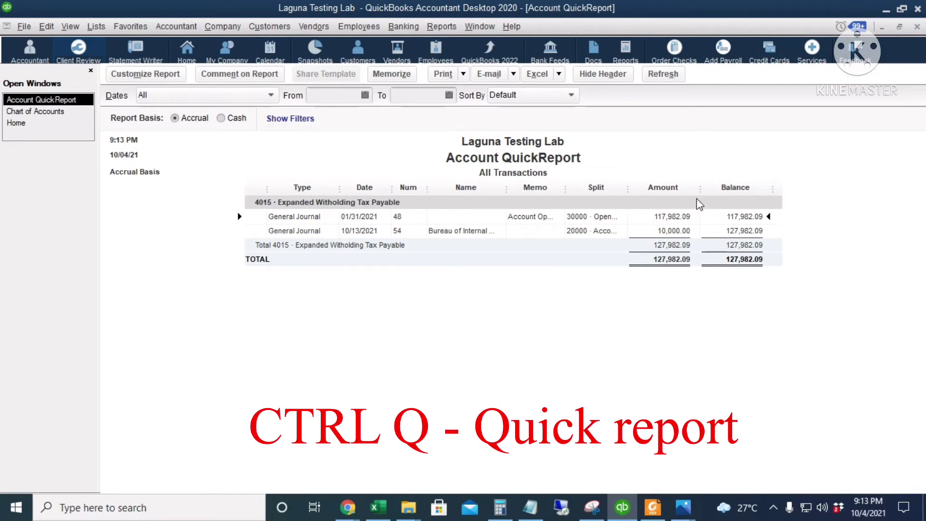
pyautogui.moveTo(740, 180); pyautogui.dragTo(772, 181)
pyautogui.moveTo(589, 183); pyautogui.dragTo(620, 186)
pyautogui.click(704, 233)
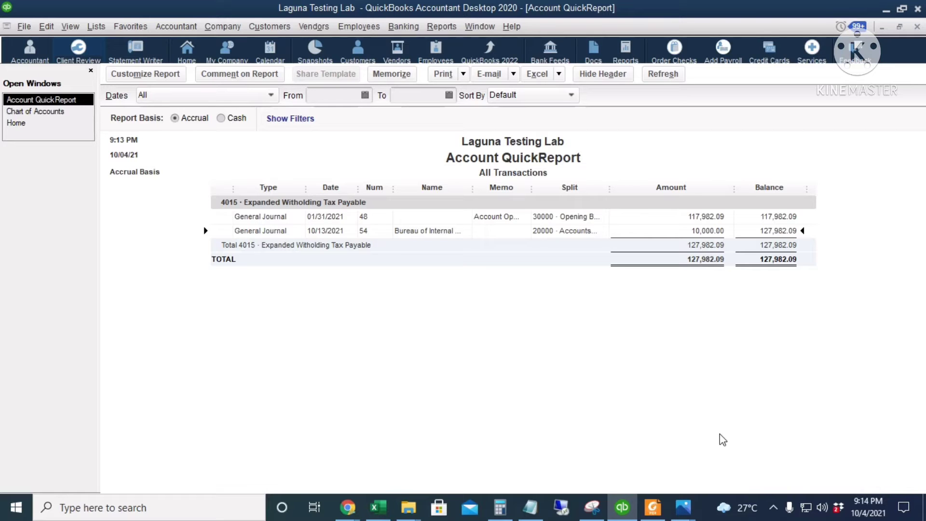
# In Pay Bills, select Anderson Law Office's bill and enter 102,000.00 to pay.
pyautogui.click(17, 124)
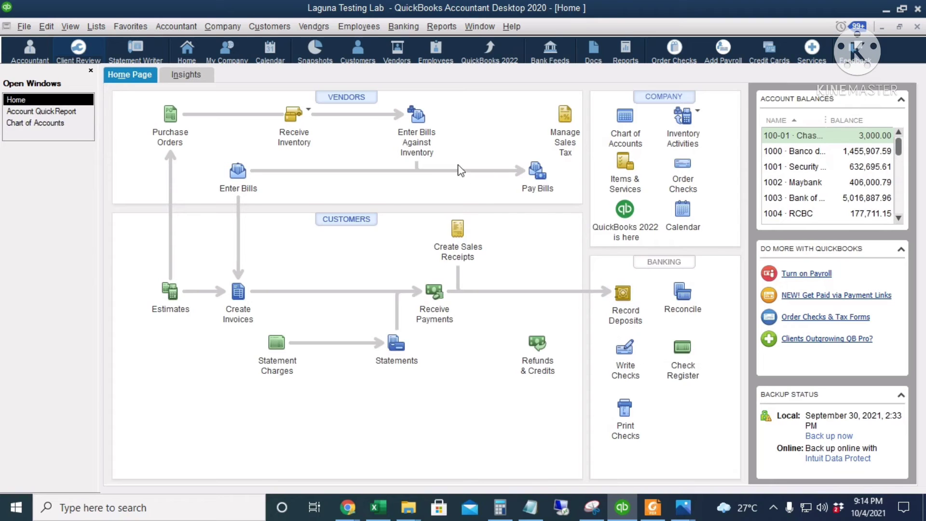
pyautogui.click(536, 171)
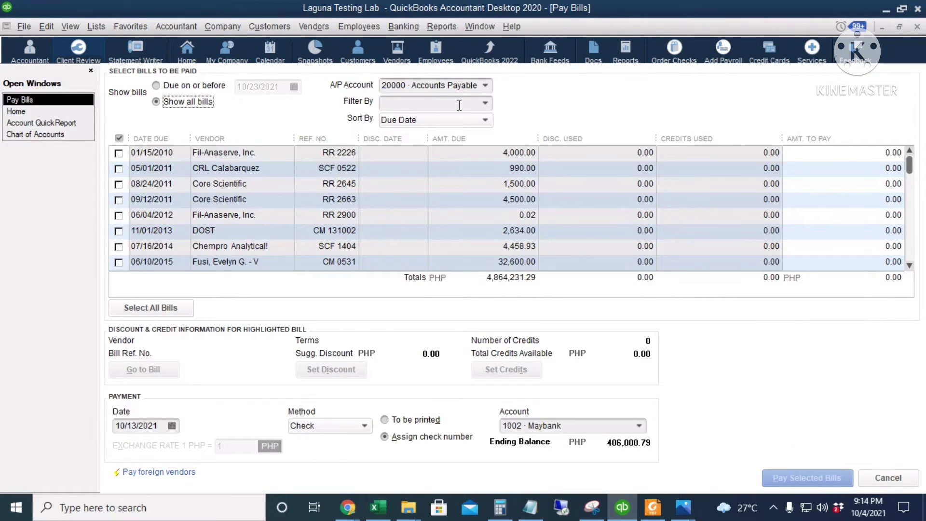
pyautogui.click(455, 103)
pyautogui.write('Anderson Law Office')
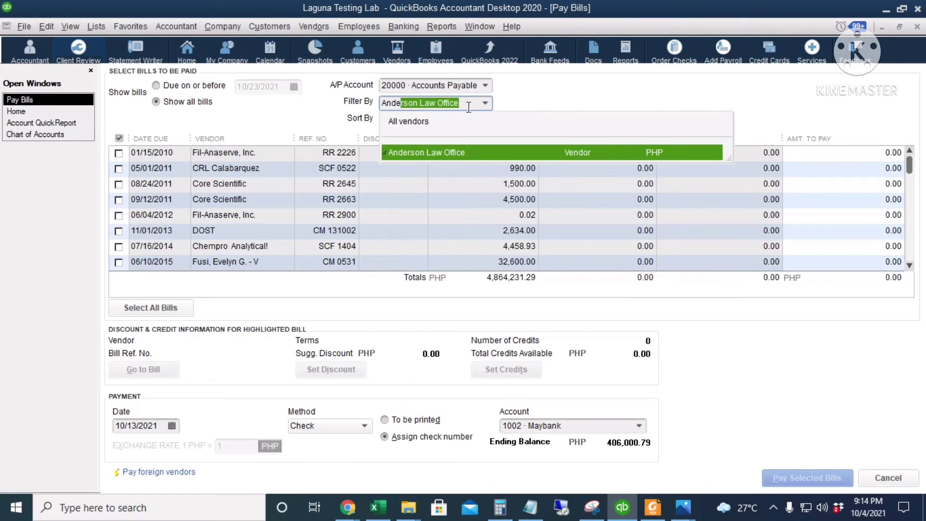
pyautogui.press('Tab')
pyautogui.click(119, 154)
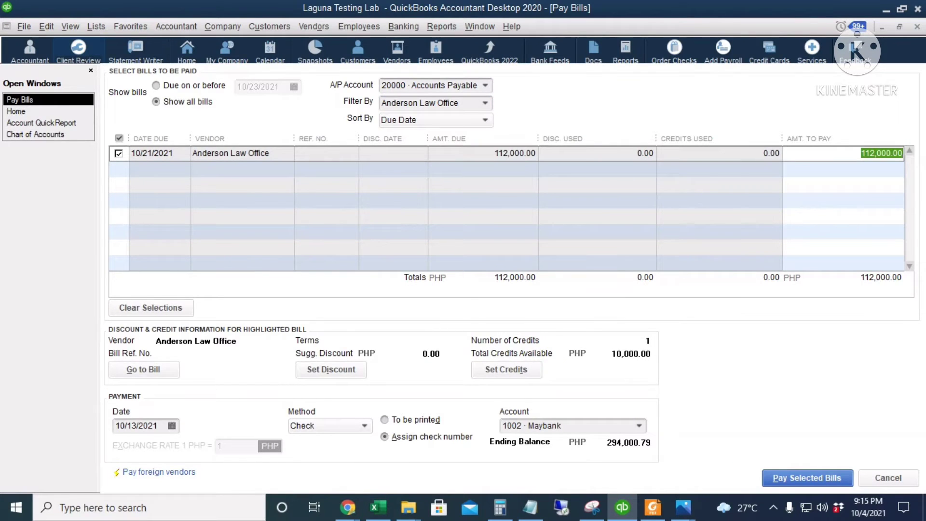
pyautogui.write('1020')
pyautogui.press('Tab')
# Apply the 10,000.00 credit, keep payment date 10/13/2021, and pay by Check.
pyautogui.click(510, 372)
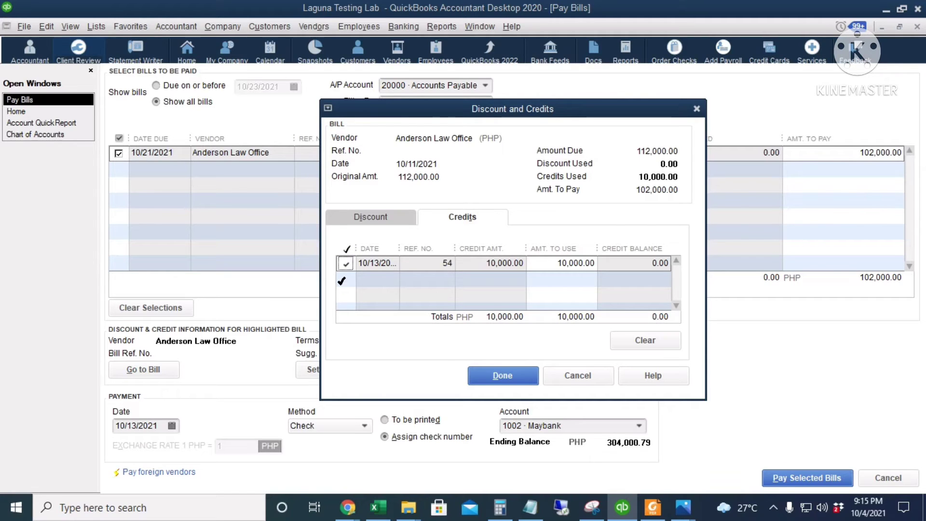
pyautogui.click(495, 379)
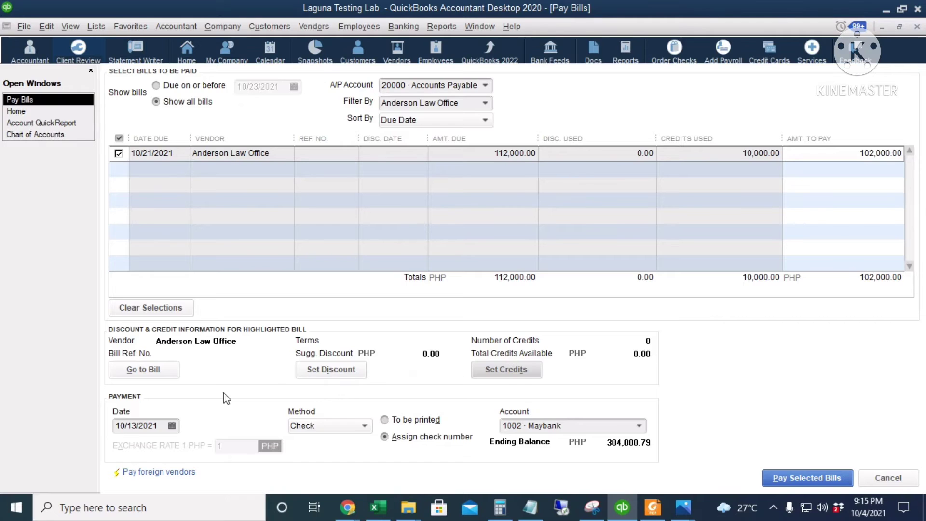
pyautogui.click(172, 425)
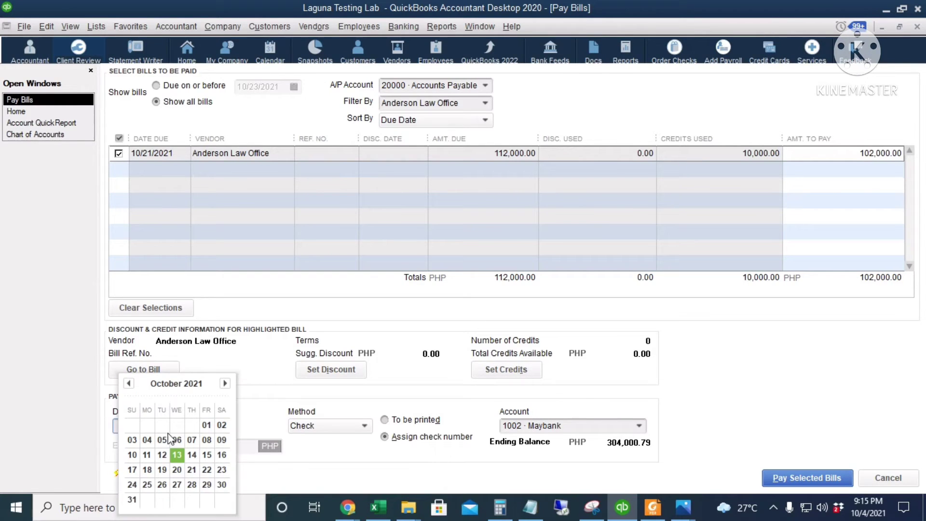
pyautogui.click(177, 458)
pyautogui.click(355, 426)
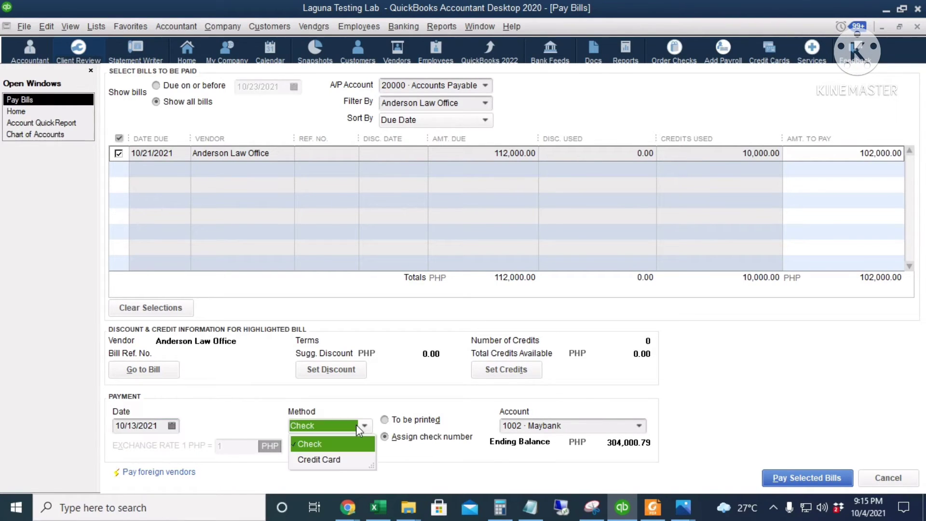
pyautogui.click(426, 399)
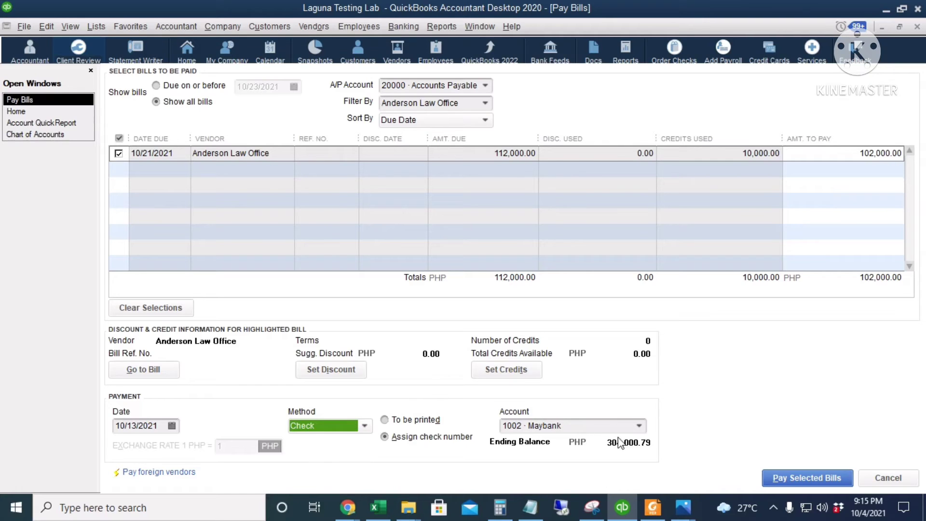
pyautogui.press('Tab')
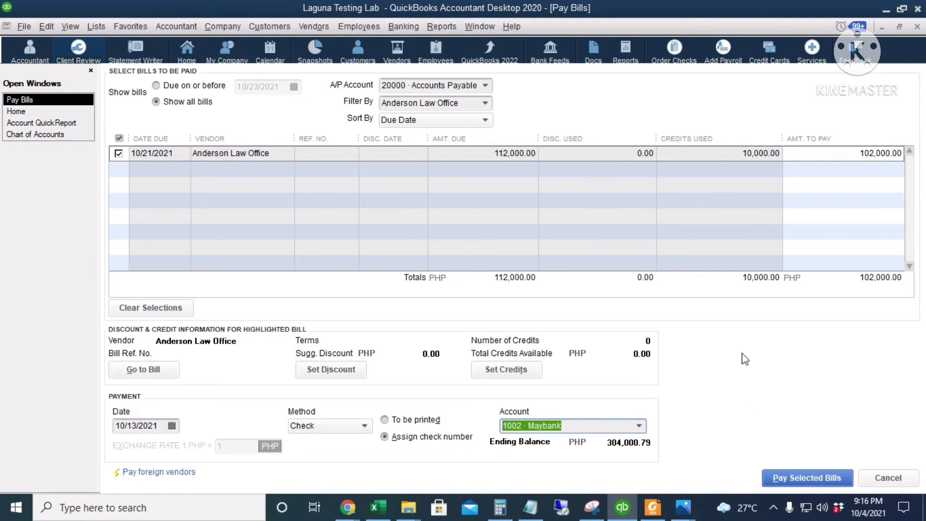
# Pay the selected bill as check number 1234 and close the payment summary.
pyautogui.click(789, 478)
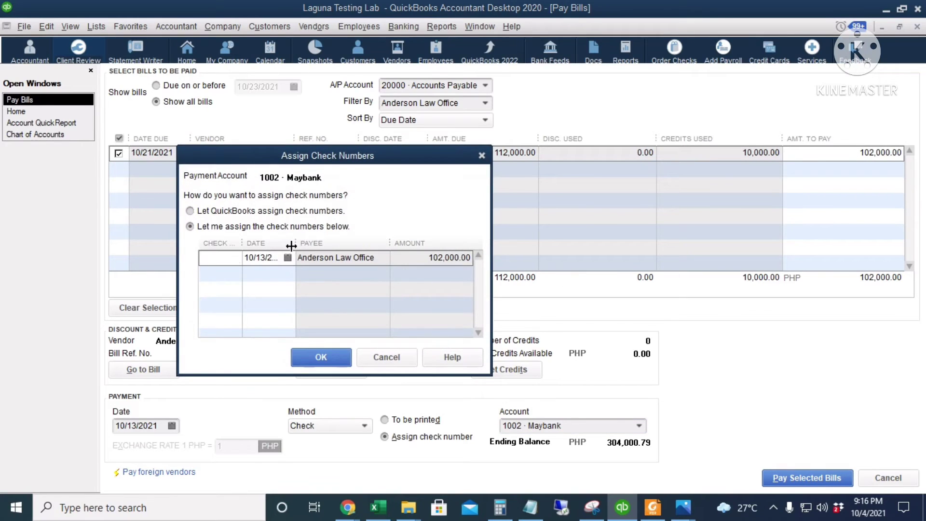
pyautogui.write('234')
pyautogui.click(322, 358)
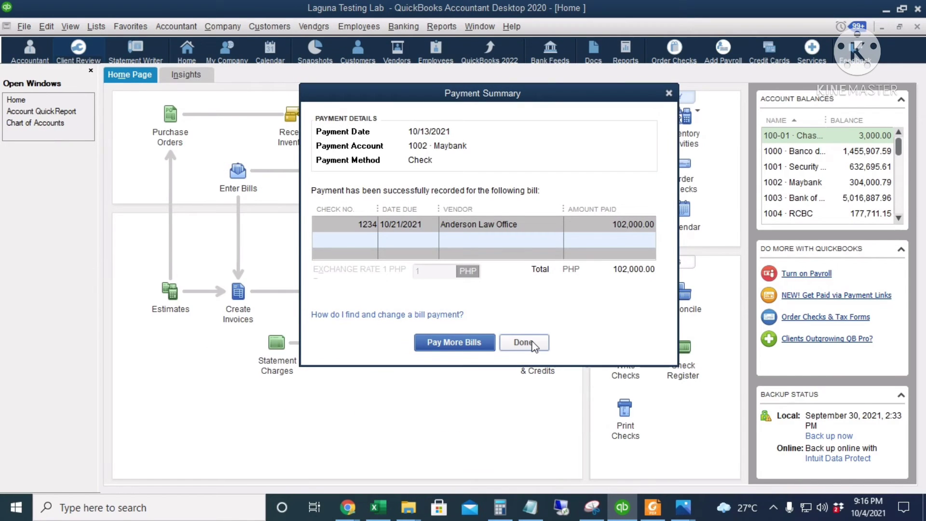
pyautogui.click(533, 346)
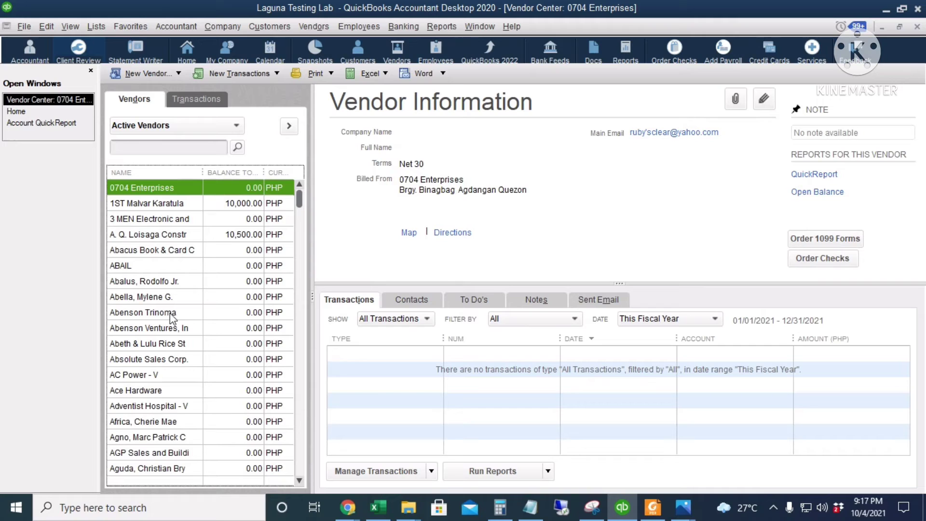
# Find Anderson Law Office in the Vendor Center and open its 112,000.00 bill.
pyautogui.click(145, 440)
pyautogui.scroll(-5, 146, 440)
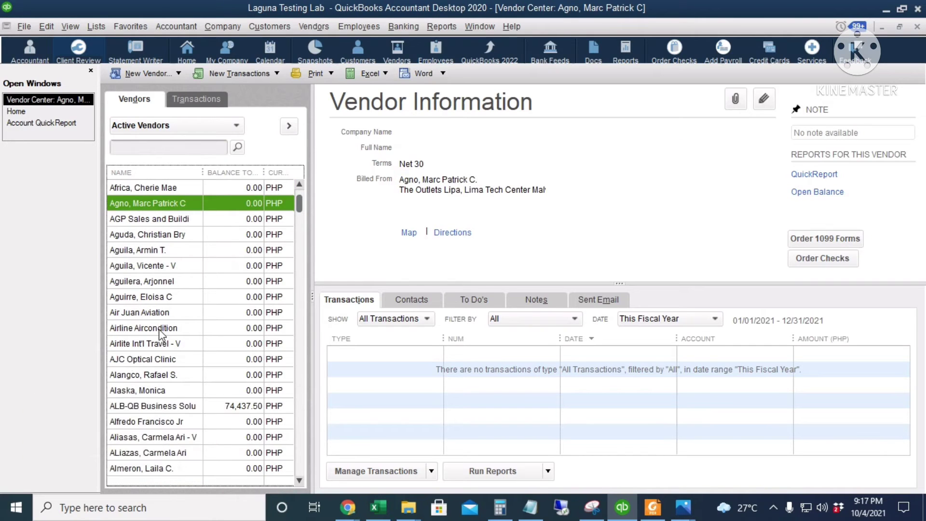
pyautogui.scroll(-3, 159, 335)
pyautogui.scroll(-2, 153, 396)
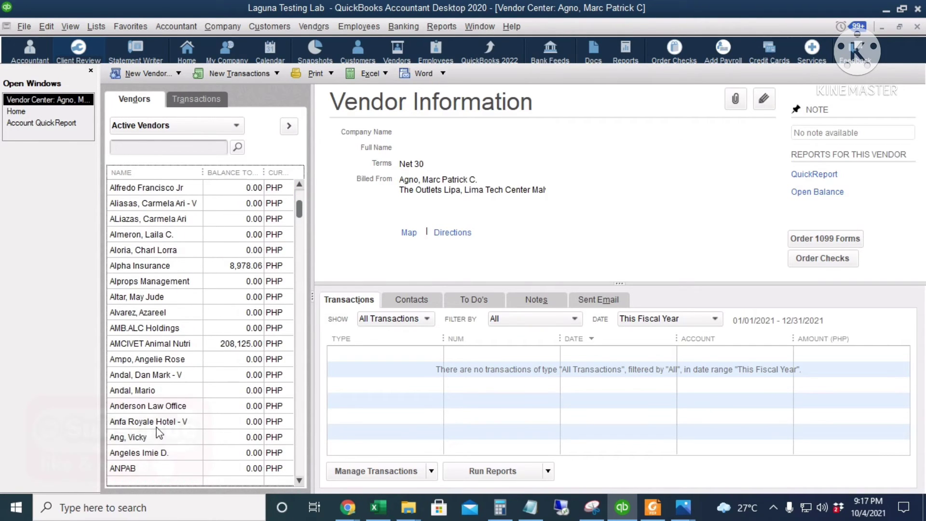
pyautogui.click(154, 409)
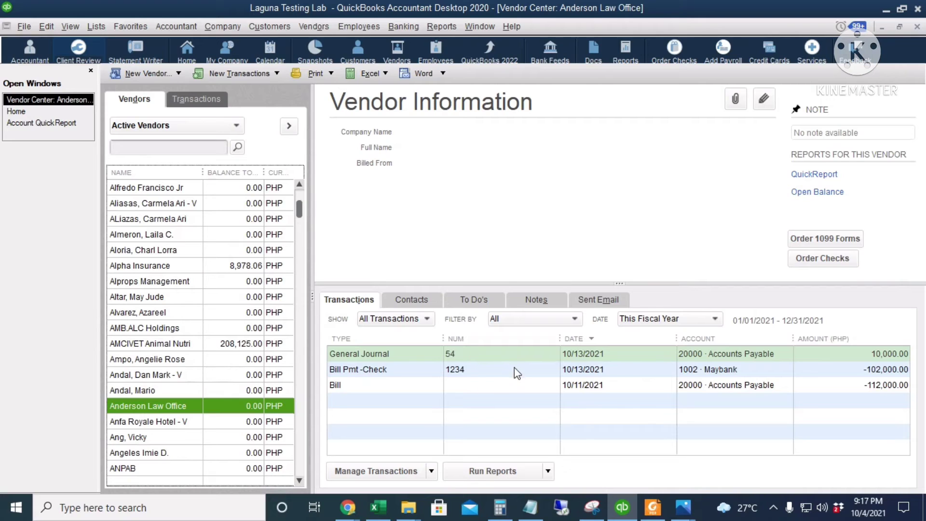
pyautogui.doubleClick(508, 386)
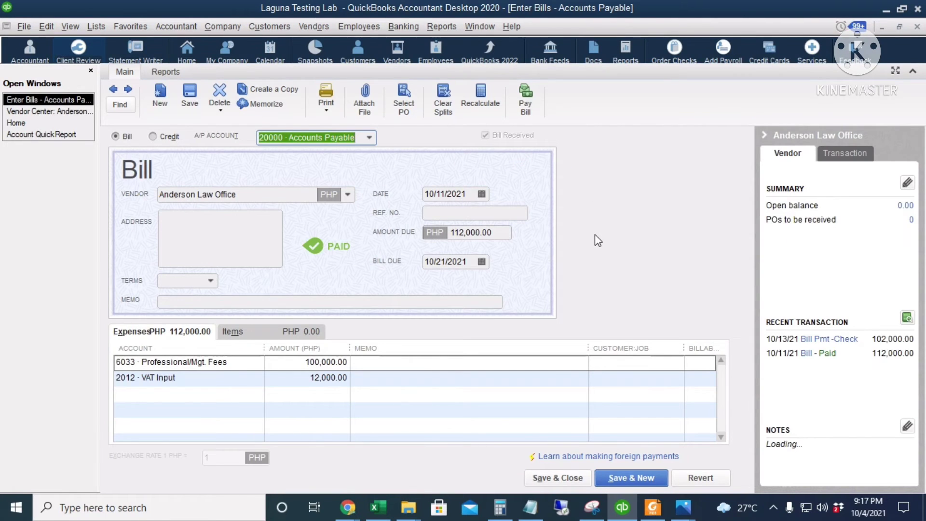
# Review the bill's journal with a wider Account column, then close the bill.
pyautogui.hotkey('ctrl', 'y')
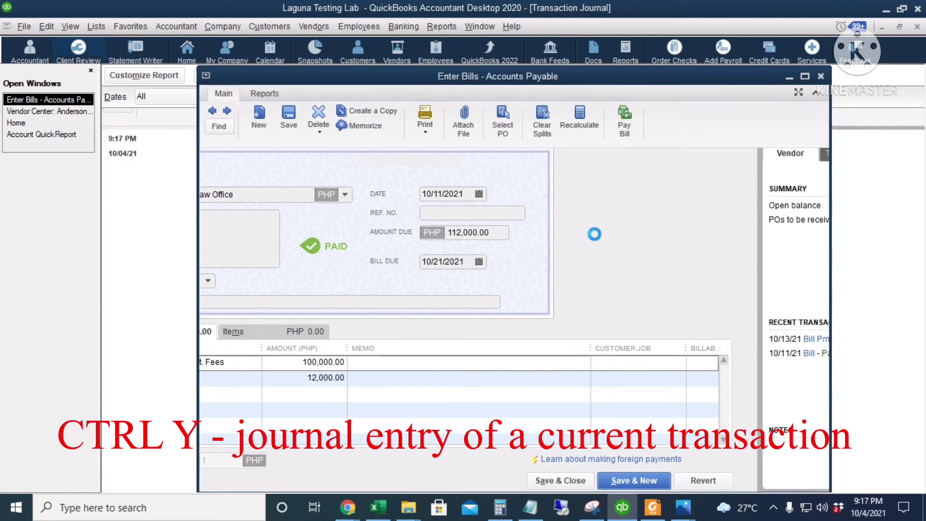
pyautogui.moveTo(626, 188); pyautogui.dragTo(646, 186)
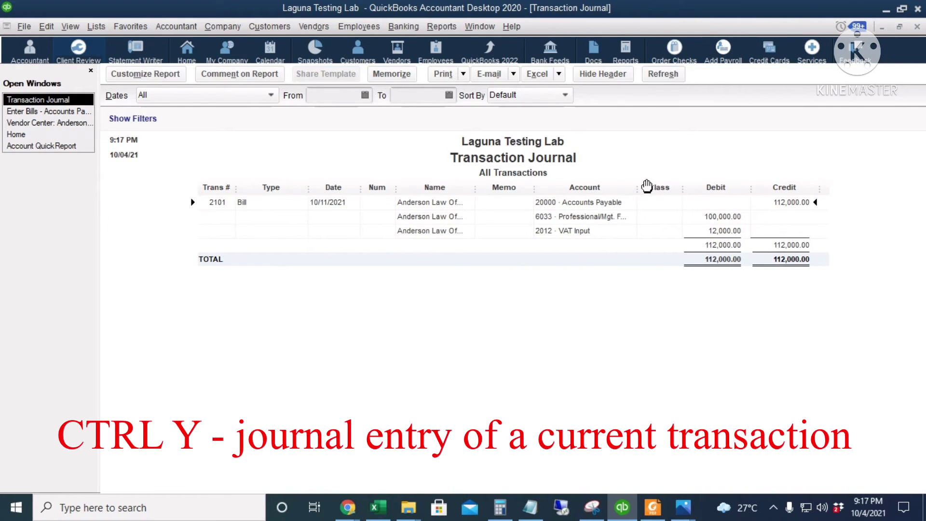
pyautogui.doubleClick(729, 234)
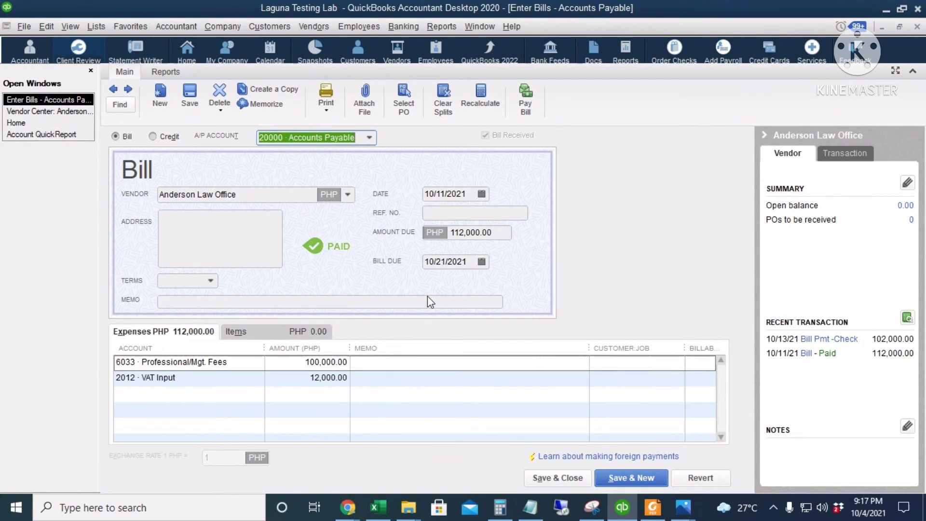
pyautogui.press('Escape')
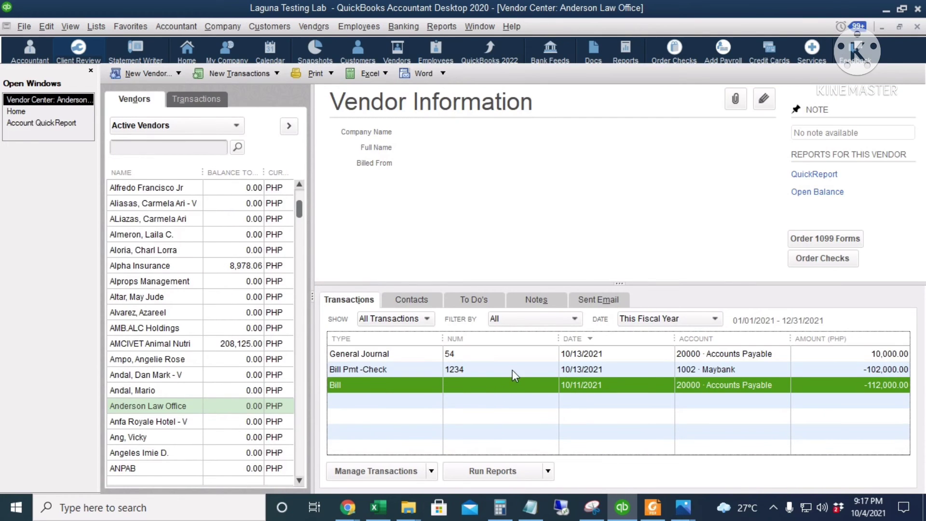
pyautogui.doubleClick(512, 369)
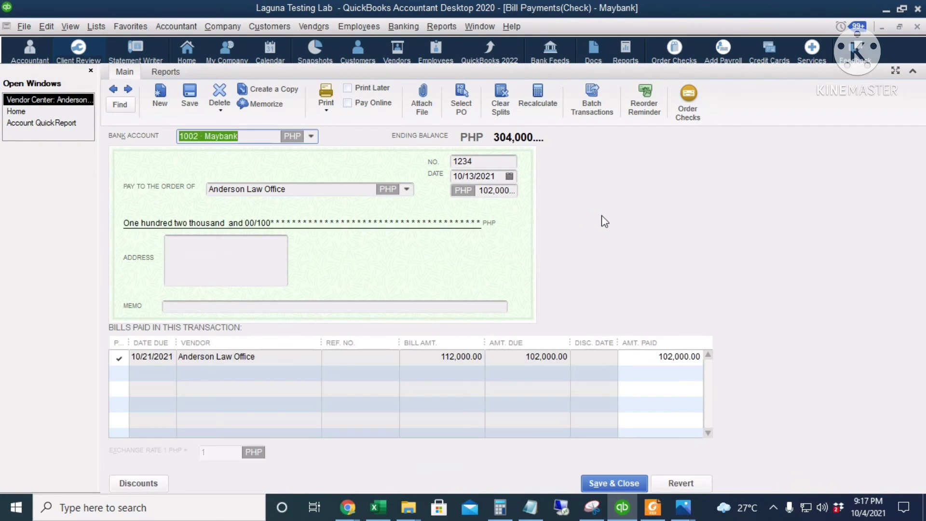
pyautogui.hotkey('ctrl', 'y')
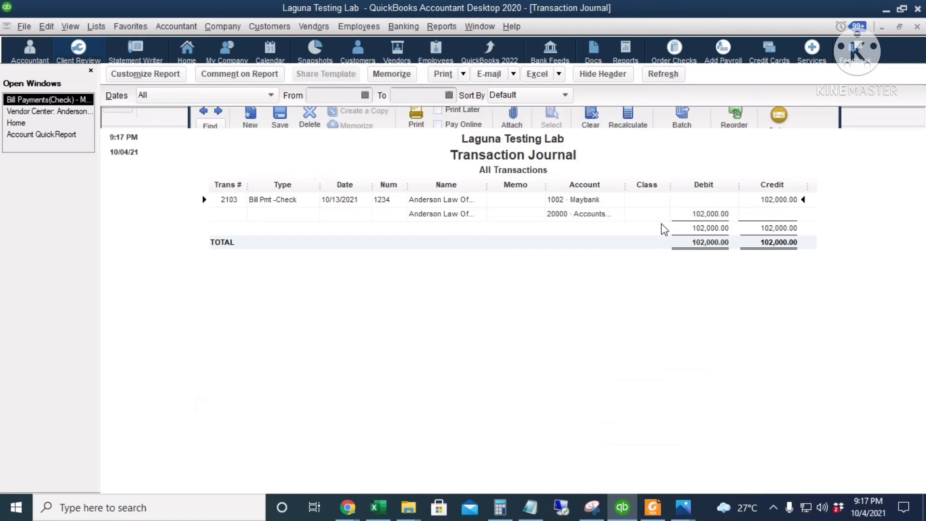
pyautogui.moveTo(625, 187); pyautogui.dragTo(665, 187)
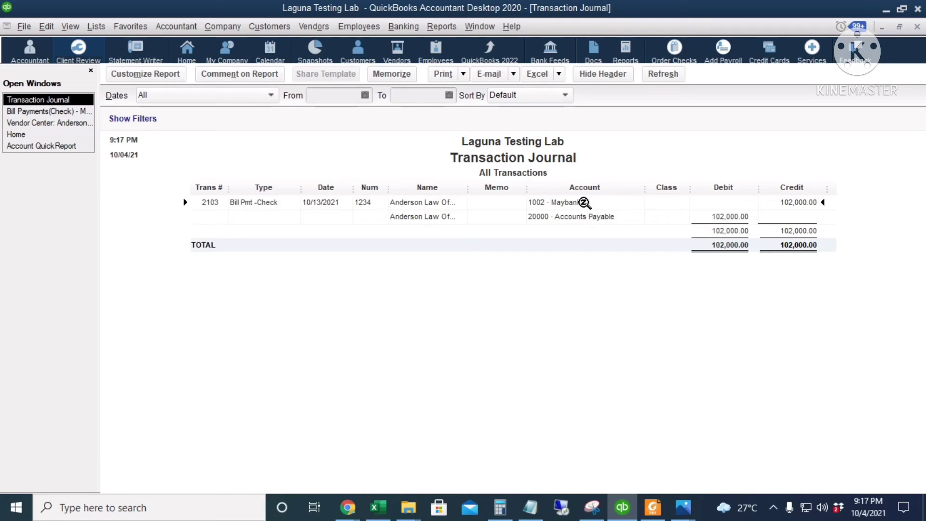
pyautogui.press('Escape')
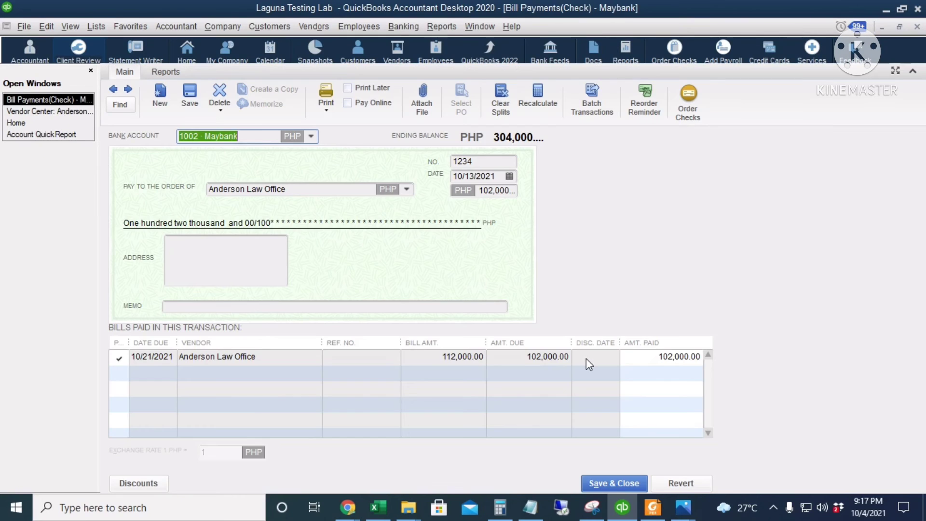
pyautogui.press('Escape')
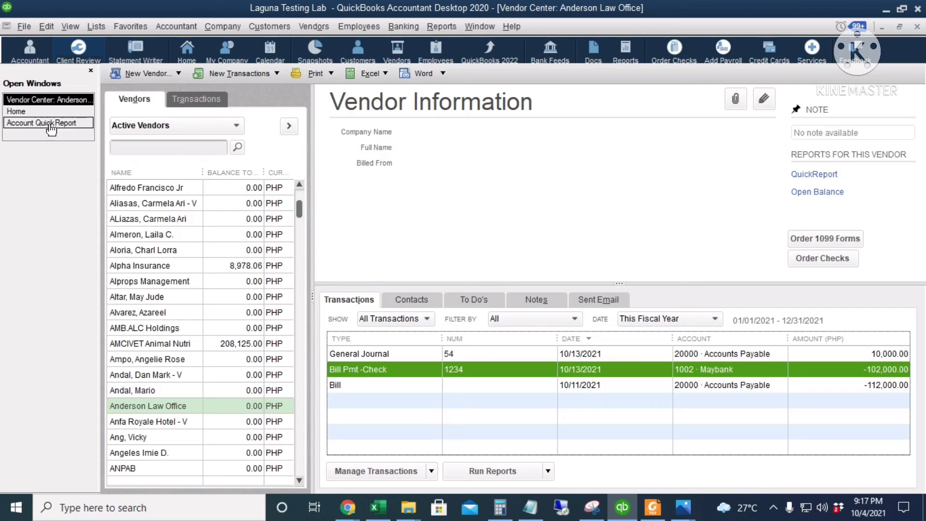
# Start a new check payable to Bureau of Internal Revenue.
pyautogui.click(17, 112)
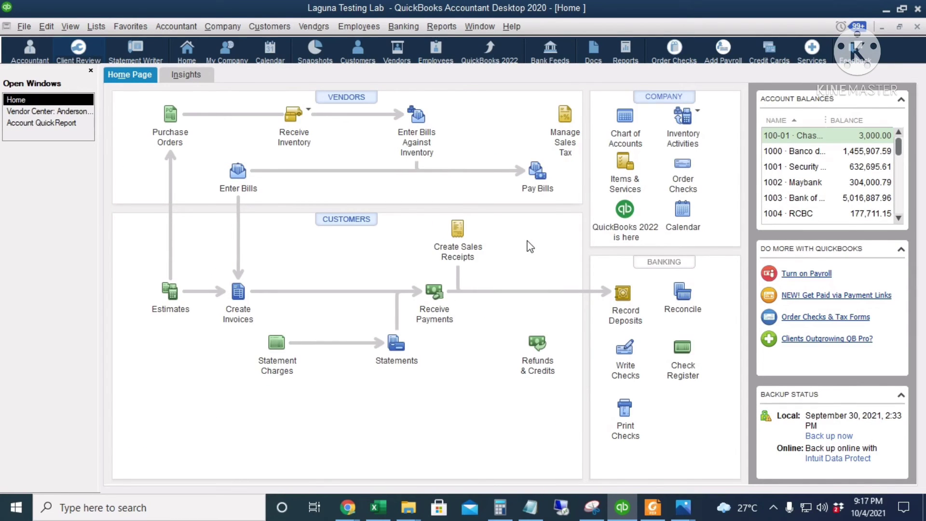
pyautogui.click(627, 350)
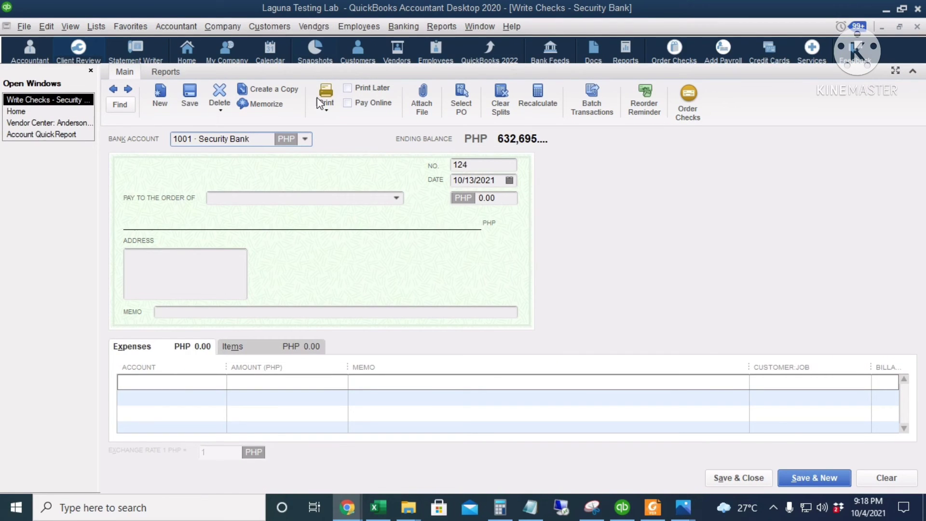
pyautogui.click(252, 139)
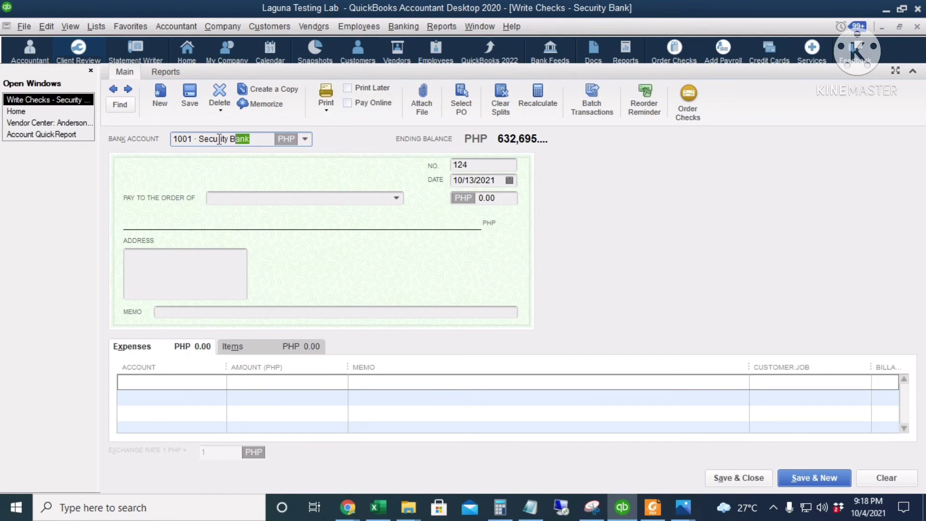
pyautogui.click(265, 200)
pyautogui.write('Bur')
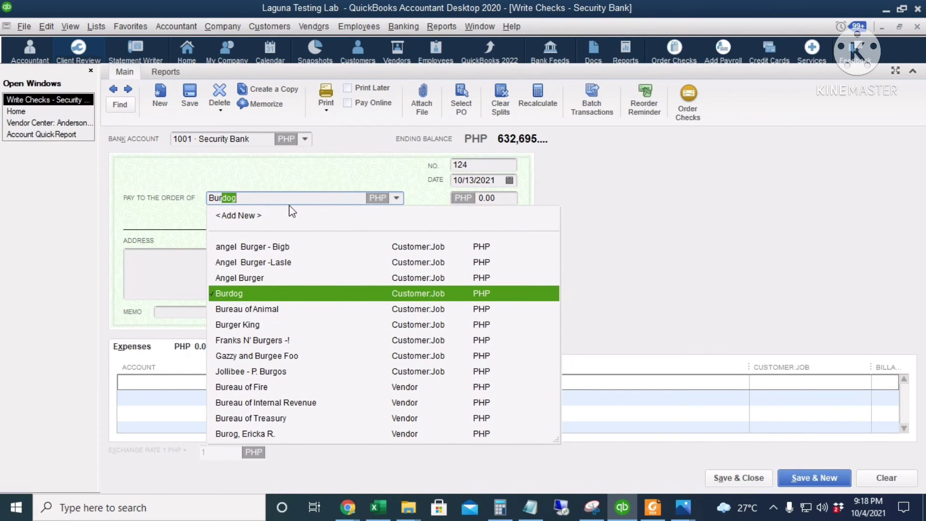
pyautogui.write('eau of Internal Revenue')
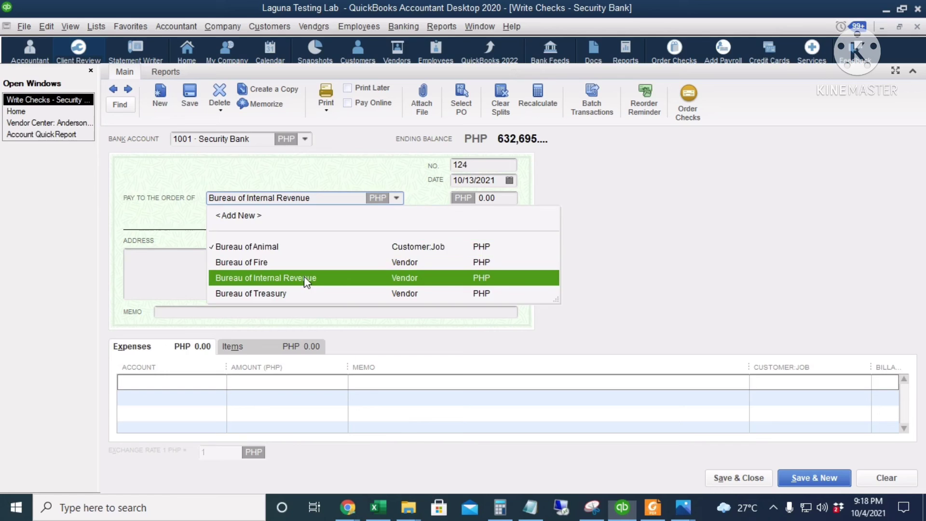
pyautogui.click(305, 276)
# Charge 10,000.00 to Expanded Witholding Tax Payable, date it 11/01/2021, and save.
pyautogui.click(196, 385)
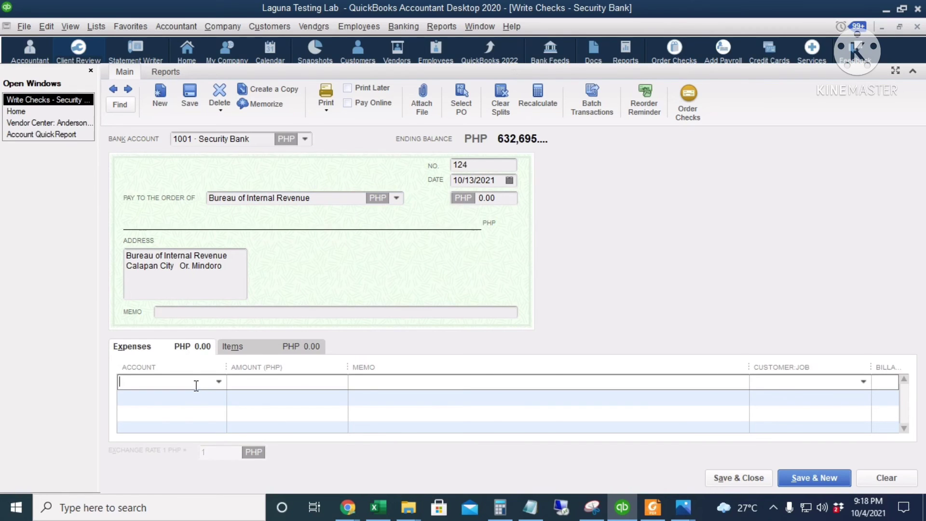
pyautogui.write('with')
pyautogui.press('BackSpace')
pyautogui.press('BackSpace')
pyautogui.press('BackSpace')
pyautogui.press('BackSpace')
pyautogui.write('ex')
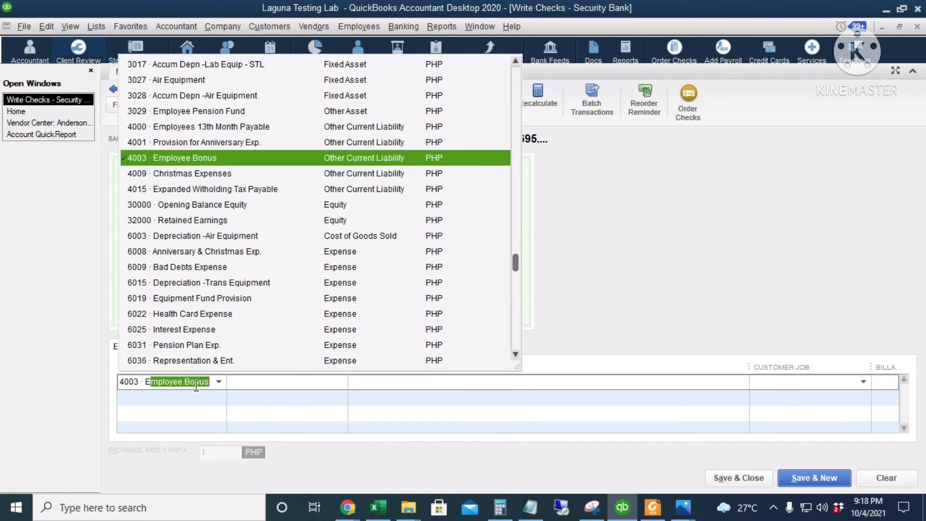
pyautogui.write('p')
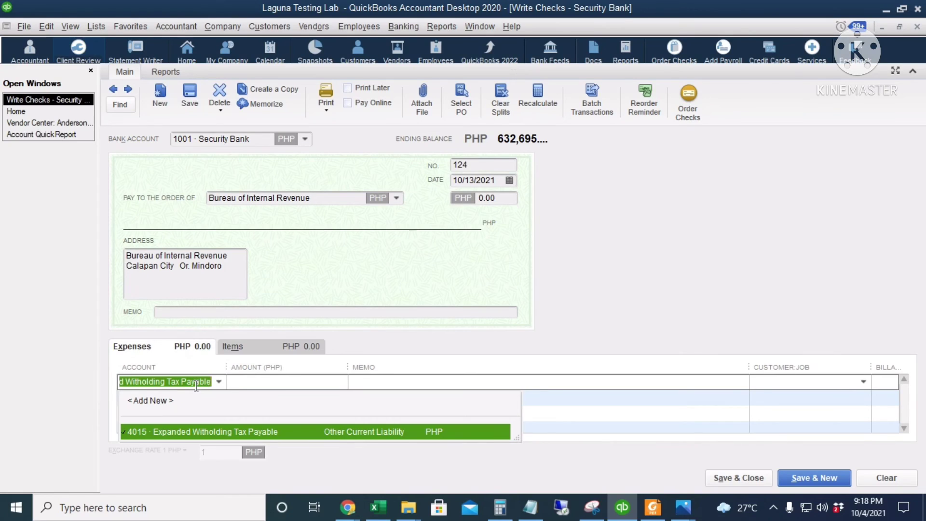
pyautogui.press('Tab')
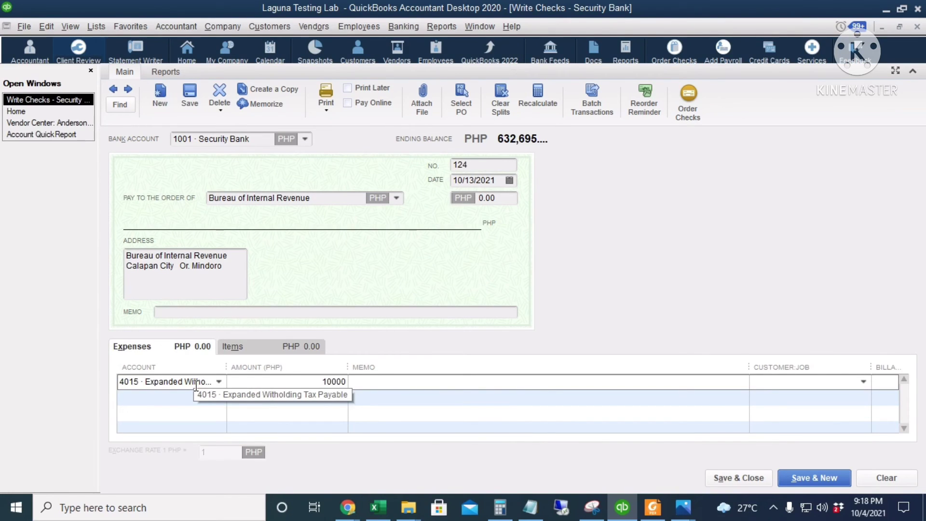
pyautogui.click(475, 180)
pyautogui.click(509, 180)
pyautogui.click(562, 202)
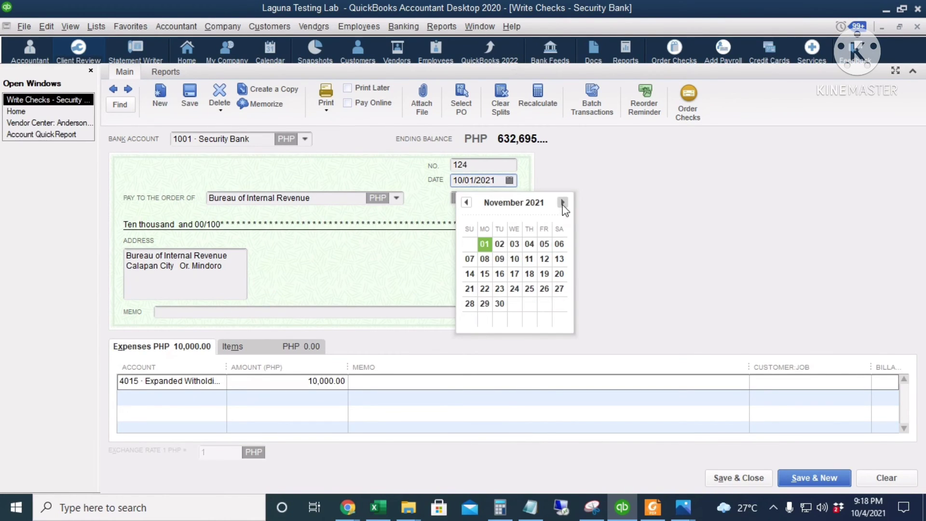
pyautogui.click(484, 243)
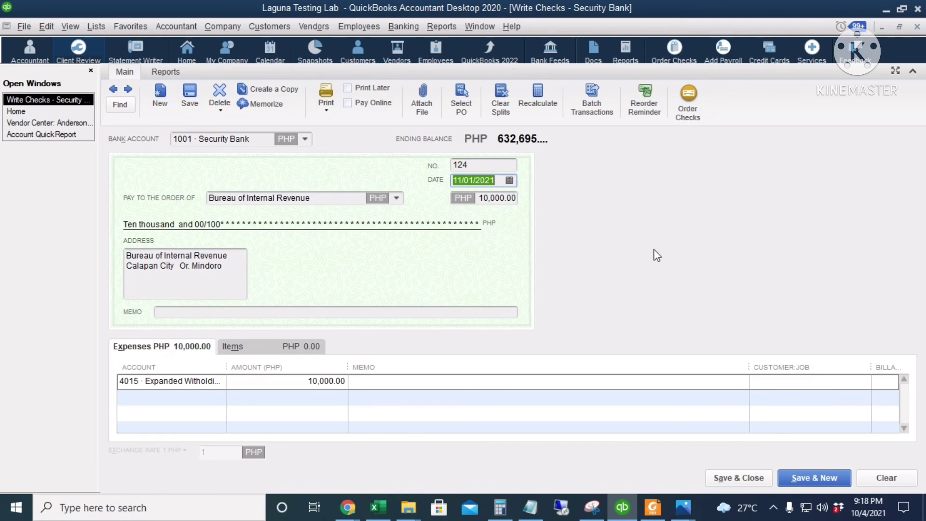
pyautogui.click(727, 479)
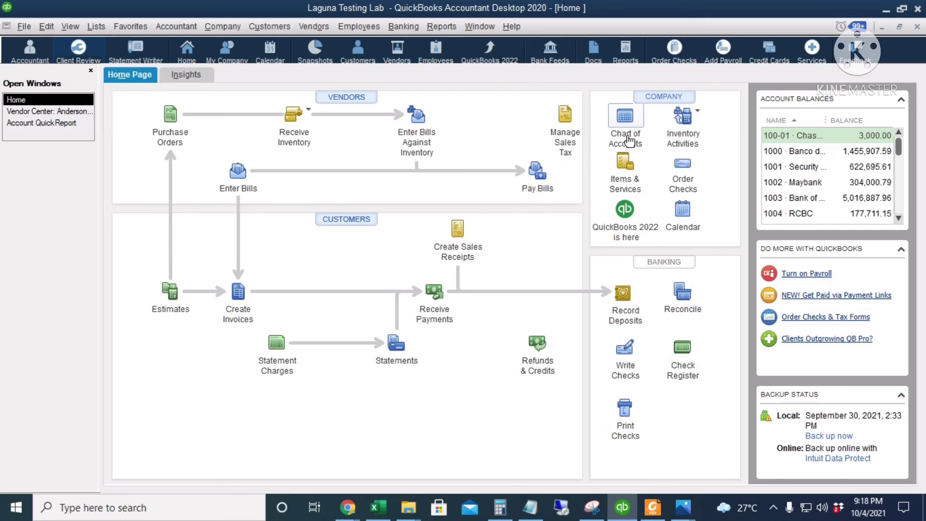
# Scroll the Chart of Accounts and select the 4015 Expanded Witholding Tax Payable row.
pyautogui.click(625, 116)
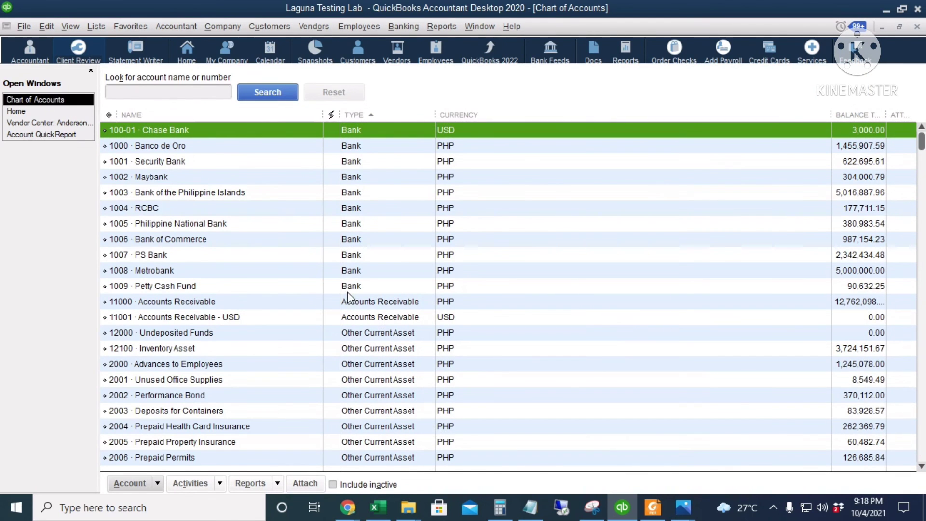
pyautogui.scroll(-3, 343, 380)
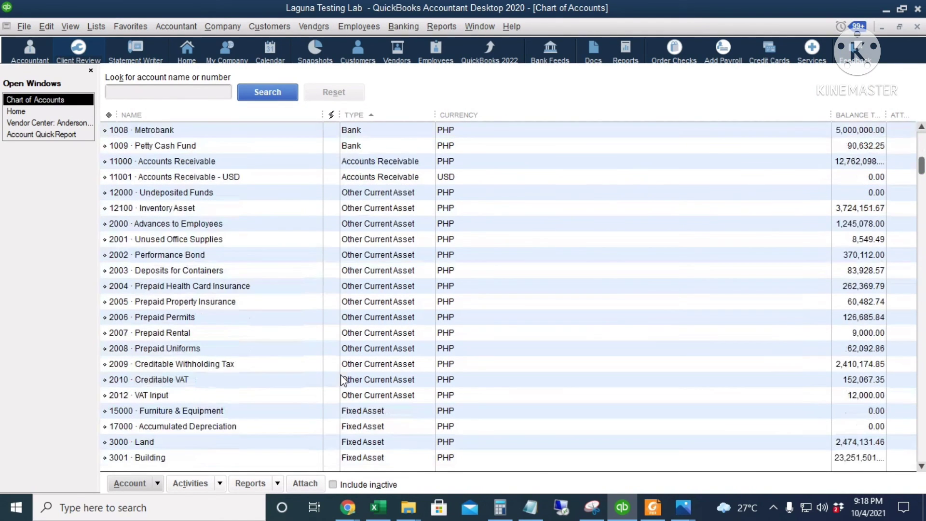
pyautogui.scroll(-12, 379, 433)
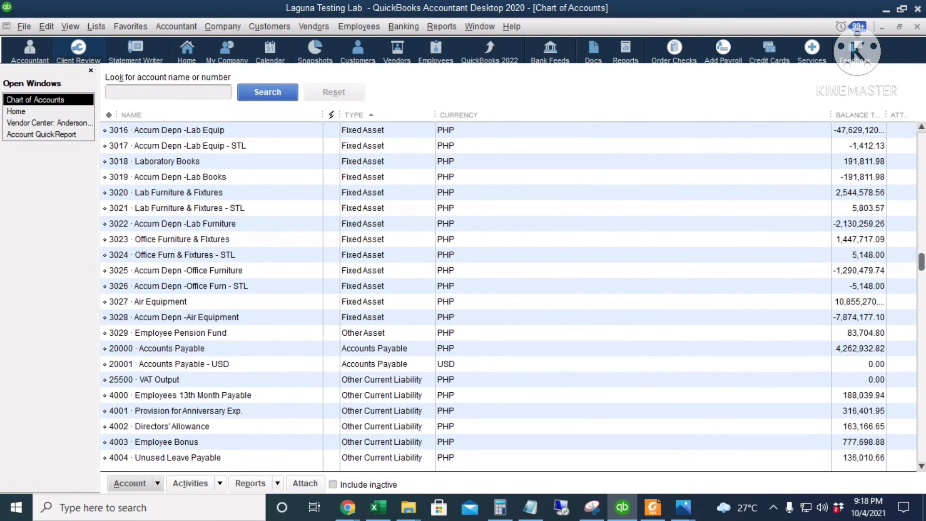
pyautogui.scroll(-6, 601, 364)
pyautogui.click(386, 333)
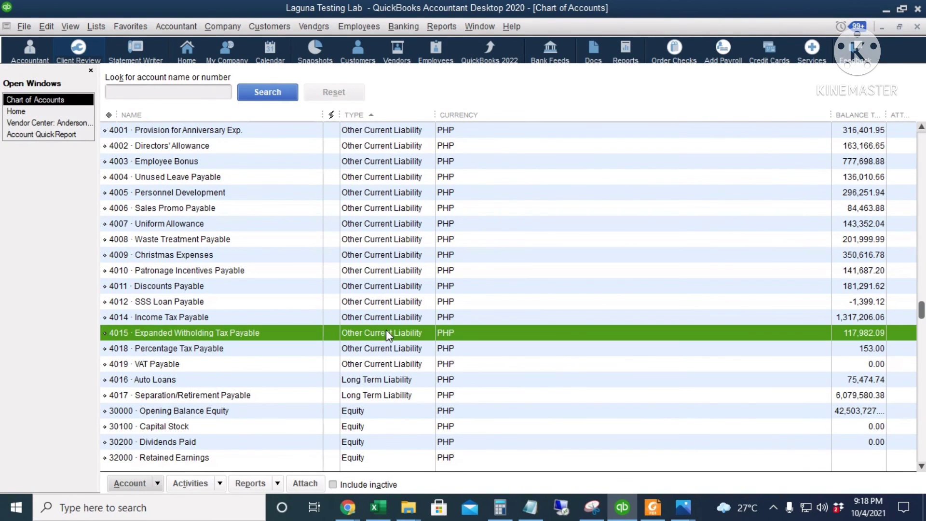
# Run the 4015 Expanded Witholding Tax Payable QuickReport and widen its Split and Amount columns.
pyautogui.hotkey('ctrl', 'q')
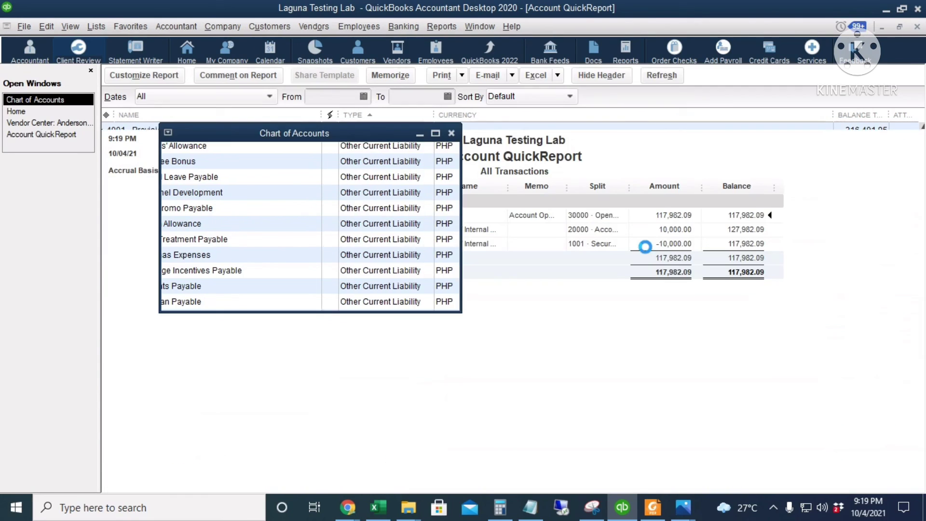
pyautogui.moveTo(628, 188); pyautogui.dragTo(664, 187)
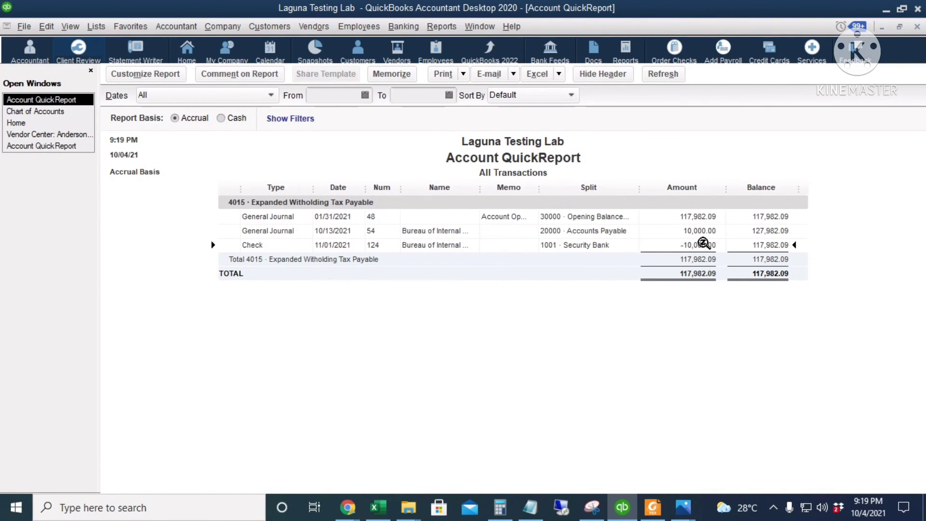